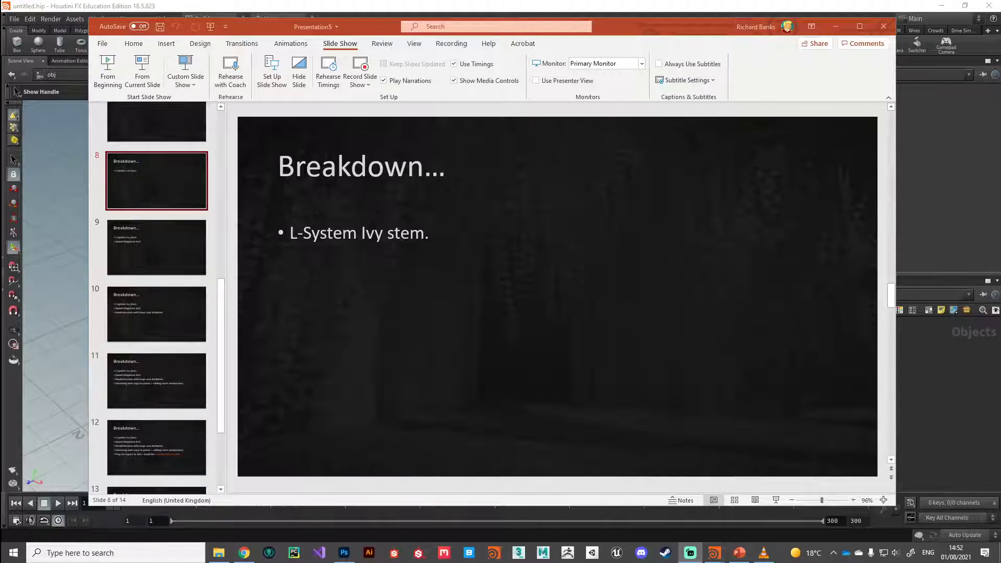
# - Switch to the Chrome window showing the Google Images results for ivy
pyautogui.hotkey('alt', 'Tab')
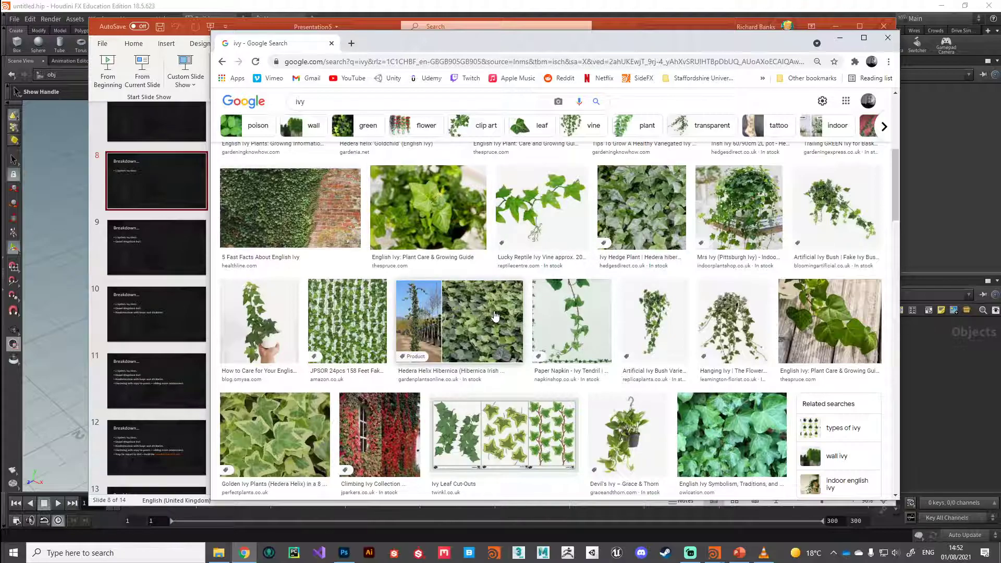
# - Browse up and down through the ivy reference photos and artificial ivy products
pyautogui.scroll(-3, 341, 357)
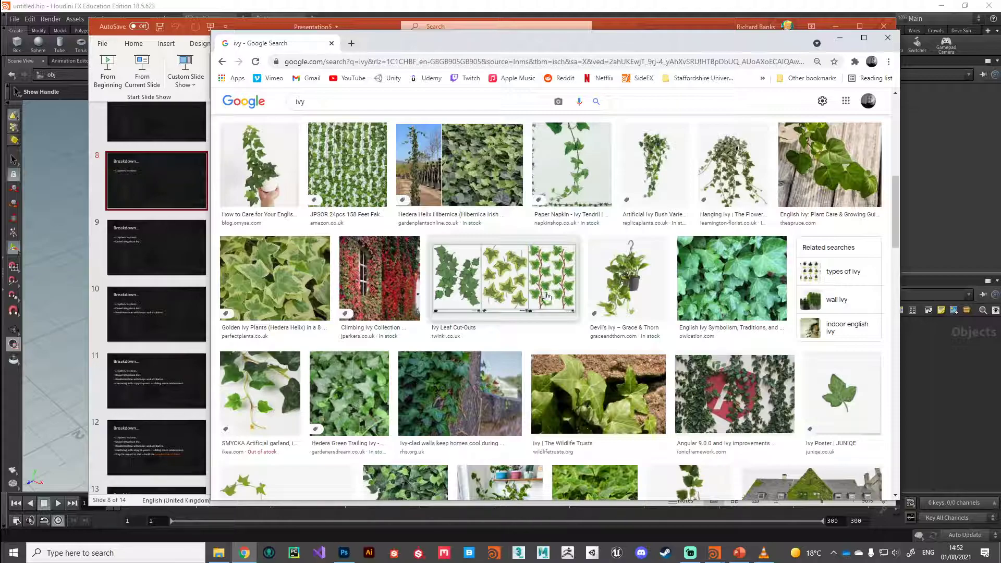
pyautogui.scroll(-1, 532, 316)
pyautogui.scroll(-2, 490, 329)
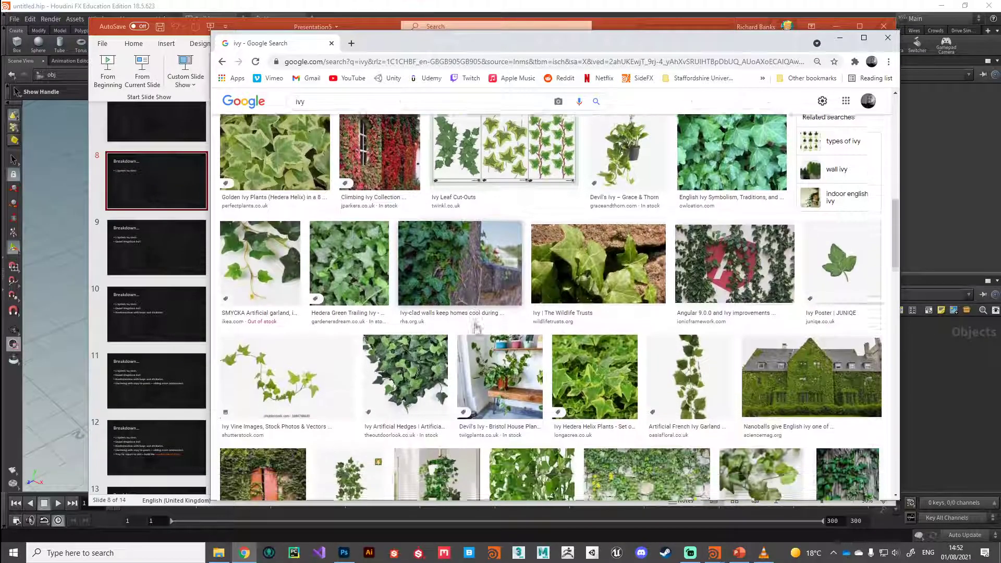
pyautogui.scroll(-2, 453, 330)
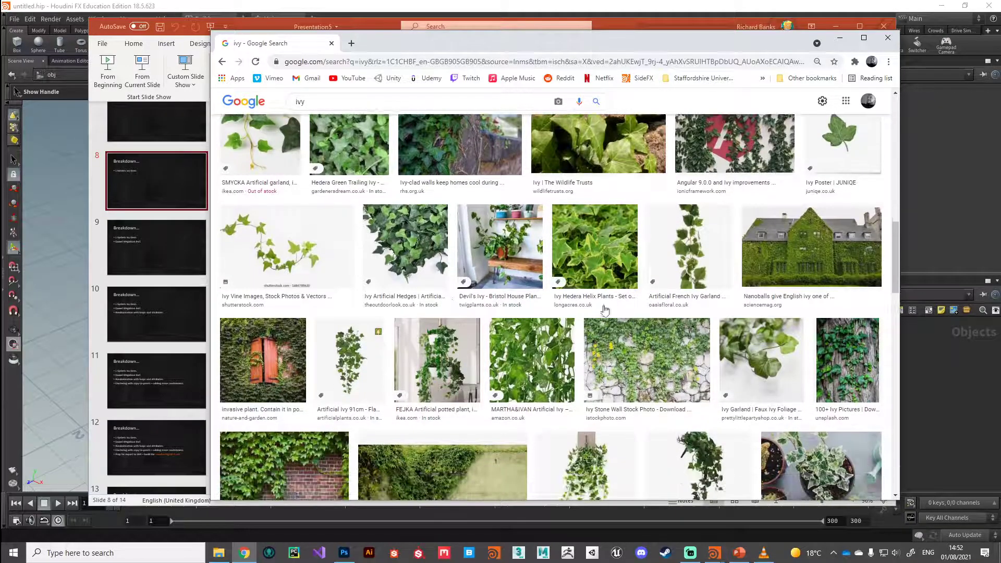
pyautogui.scroll(10, 353, 358)
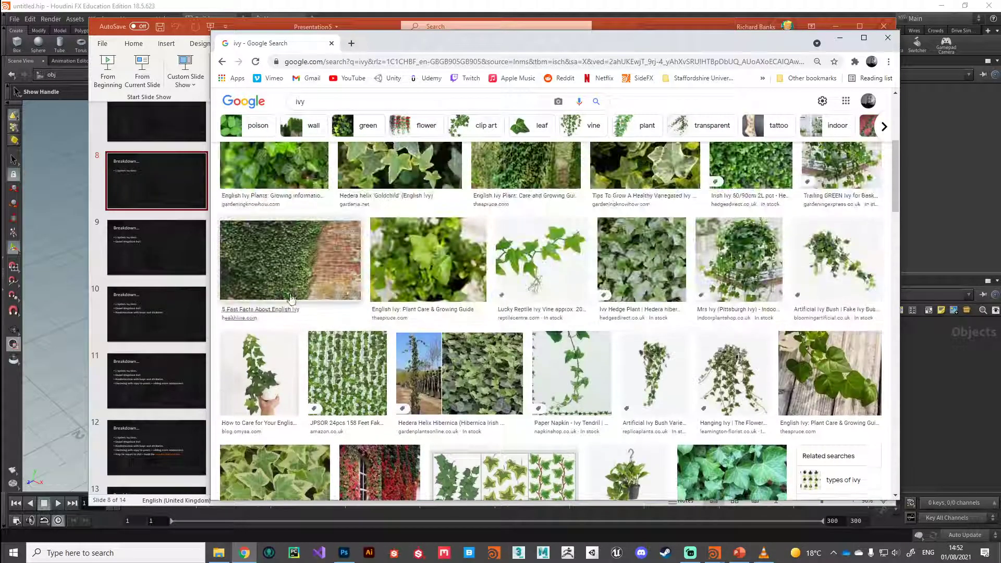
pyautogui.scroll(5, 258, 339)
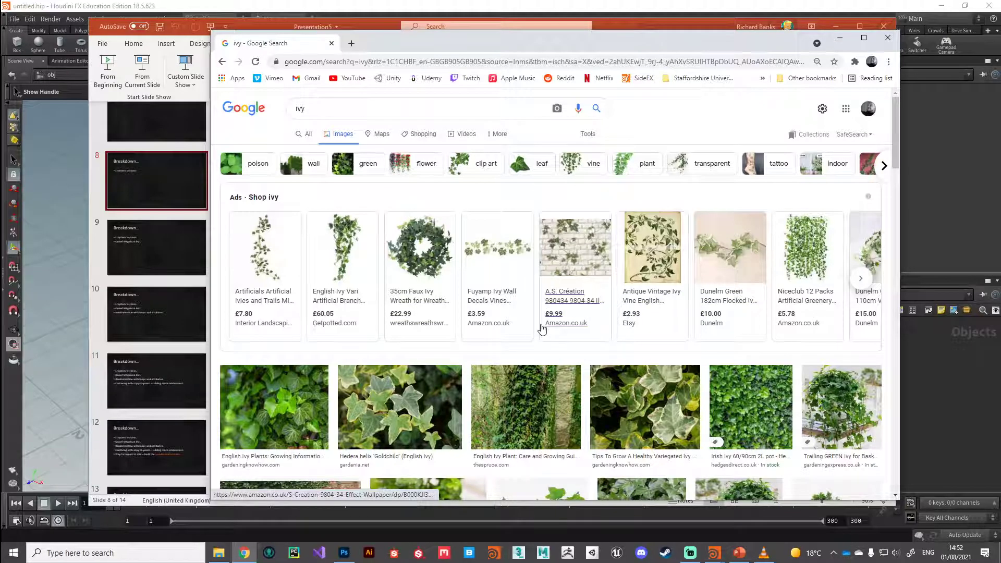
pyautogui.scroll(-2, 600, 323)
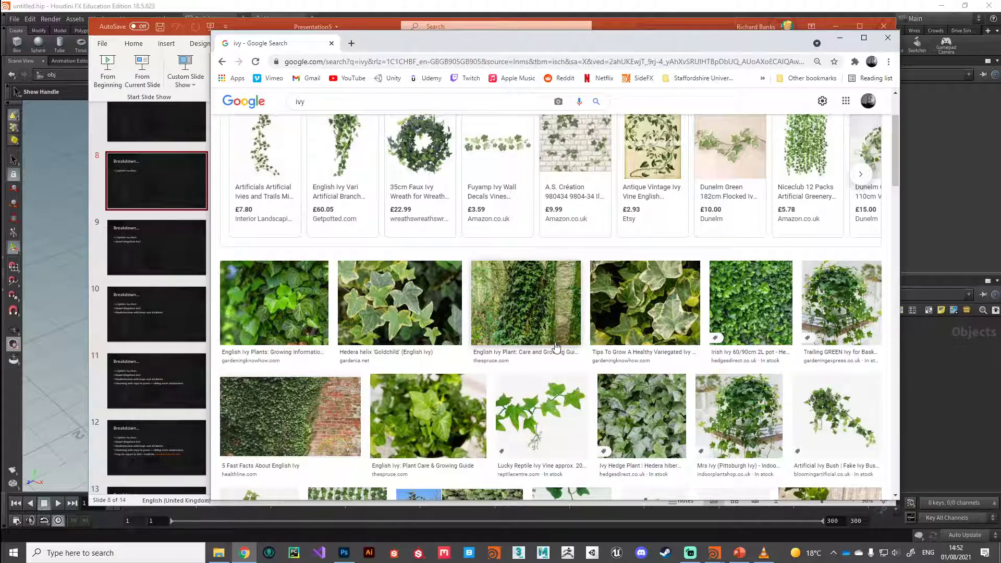
pyautogui.scroll(-2, 556, 346)
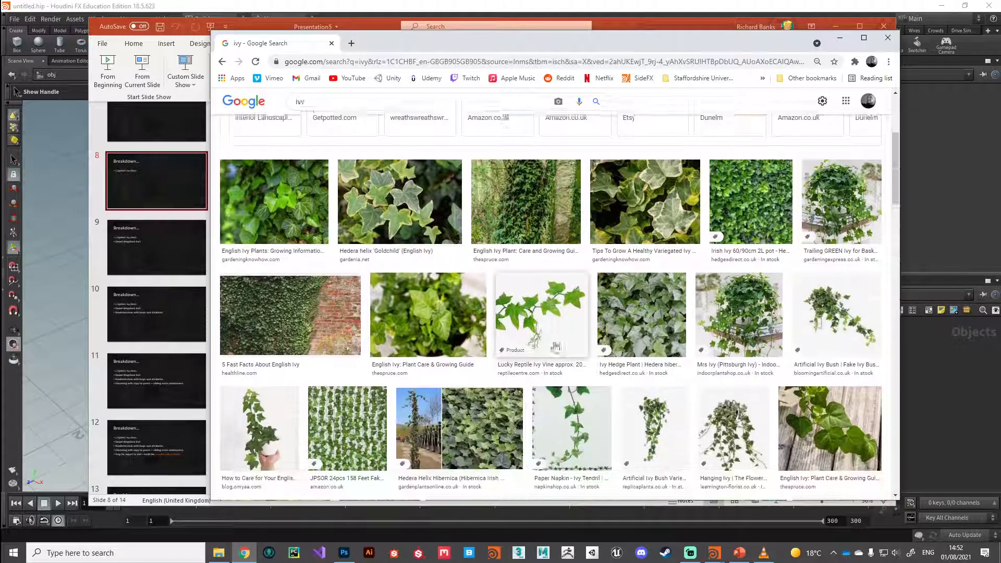
pyautogui.scroll(-1, 238, 401)
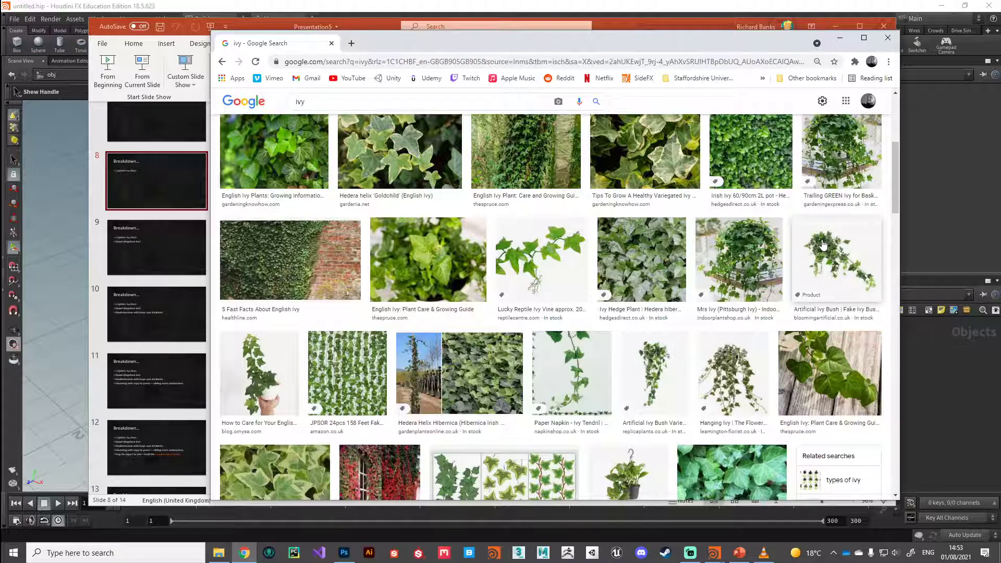
# - Return to the Breakdown slide, then bring up the Photoshop canvas with the pastel circles
pyautogui.click(521, 26)
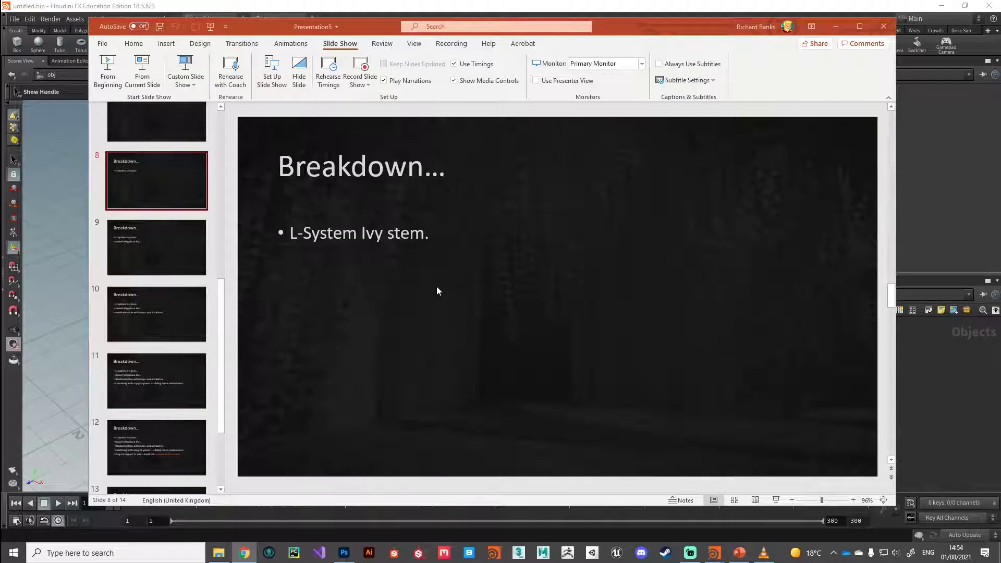
pyautogui.click(344, 553)
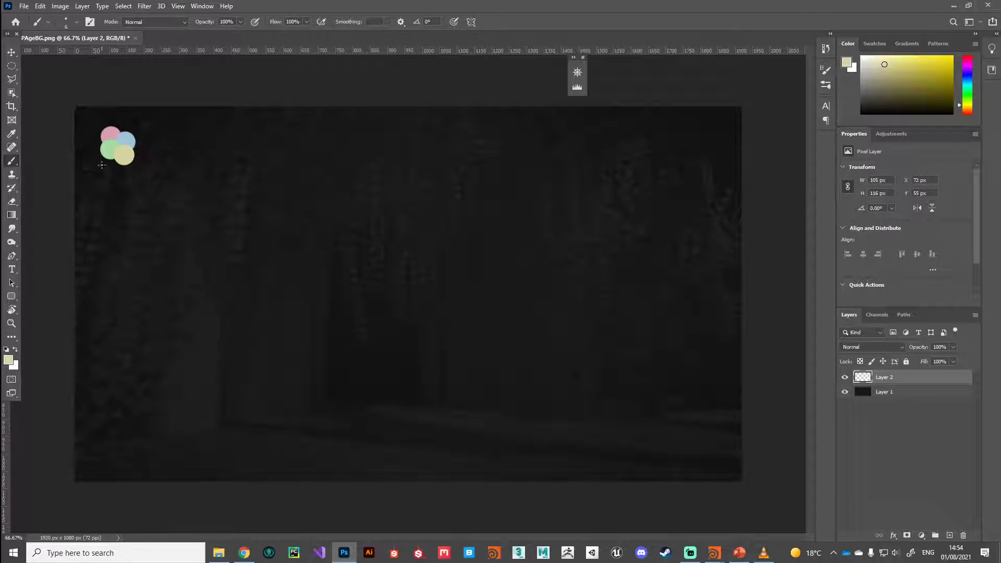
# - Sample the pink from the circle swatch and paint a small pink blob on Layer 2
pyautogui.keyDown('alt'); pyautogui.click(110, 133); pyautogui.keyUp('alt')
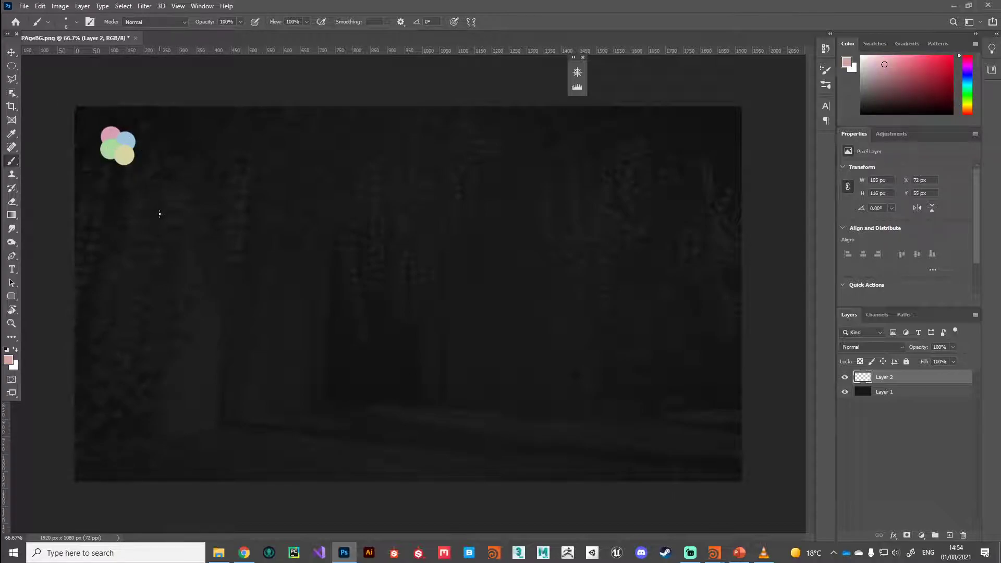
pyautogui.moveTo(159, 214); pyautogui.dragTo(154, 209)
pyautogui.moveTo(152, 217); pyautogui.dragTo(165, 214)
# - Handwrite the symbol key: F = move forward, + = turn Left, - = turn right
pyautogui.moveTo(168, 154)
pyautogui.mouseDown()
pyautogui.moveTo(167, 172)
pyautogui.moveTo(183, 153)
pyautogui.moveTo(178, 162)
pyautogui.moveTo(206, 162)
pyautogui.moveTo(214, 174)
pyautogui.moveTo(251, 164)
pyautogui.moveTo(288, 173)
pyautogui.moveTo(301, 153)
pyautogui.mouseUp()
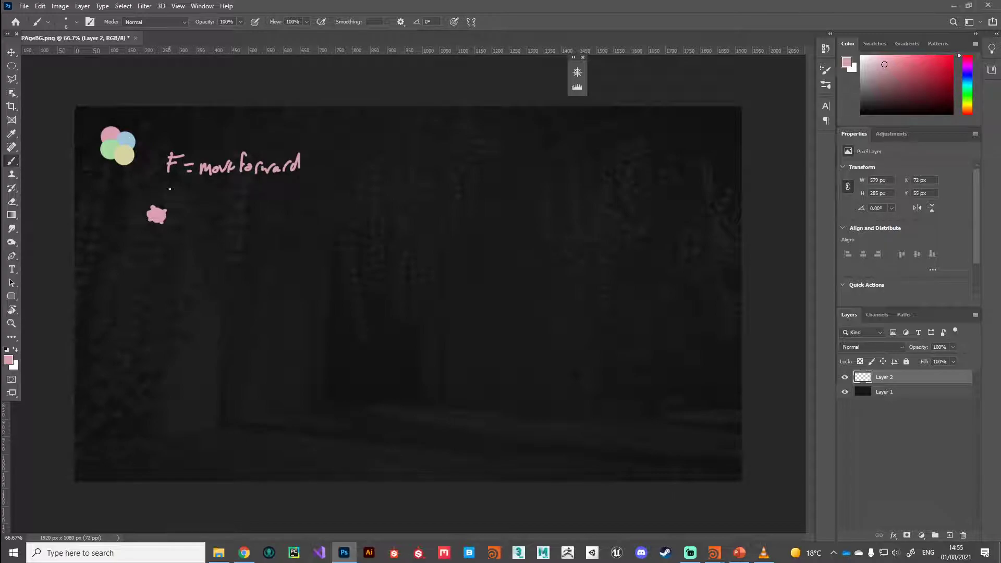
pyautogui.moveTo(160, 189); pyautogui.dragTo(202, 197)
pyautogui.moveTo(196, 188); pyautogui.dragTo(270, 199)
pyautogui.moveTo(266, 190); pyautogui.dragTo(274, 189)
pyautogui.moveTo(318, 162); pyautogui.dragTo(343, 164)
pyautogui.moveTo(349, 150); pyautogui.dragTo(350, 166)
pyautogui.moveTo(344, 157)
pyautogui.mouseDown()
pyautogui.moveTo(395, 161)
pyautogui.moveTo(402, 174)
pyautogui.moveTo(407, 157)
pyautogui.moveTo(412, 167)
pyautogui.mouseUp()
pyautogui.moveTo(416, 153)
pyautogui.mouseDown()
pyautogui.moveTo(416, 166)
pyautogui.moveTo(420, 158)
pyautogui.mouseUp()
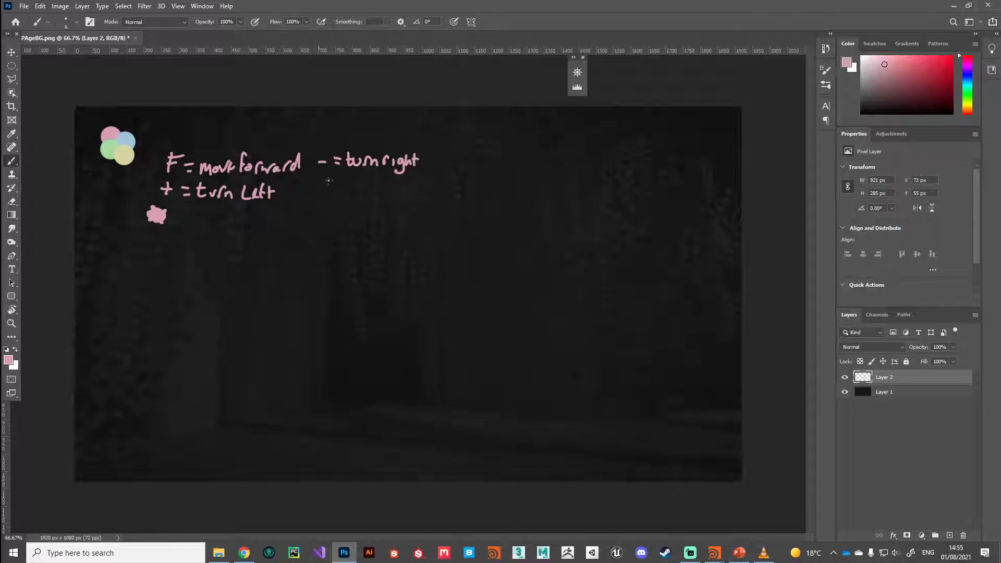
# - Write the Rule 1 label at top right and its string FF+F
pyautogui.moveTo(483, 123); pyautogui.dragTo(481, 140)
pyautogui.moveTo(489, 124)
pyautogui.mouseDown()
pyautogui.moveTo(507, 139)
pyautogui.moveTo(569, 136)
pyautogui.mouseUp()
pyautogui.click(525, 130)
pyautogui.click(524, 138)
pyautogui.moveTo(570, 121); pyautogui.dragTo(584, 136)
pyautogui.moveTo(584, 123); pyautogui.dragTo(608, 131)
pyautogui.moveTo(603, 126)
pyautogui.mouseDown()
pyautogui.moveTo(602, 140)
pyautogui.moveTo(615, 140)
pyautogui.mouseUp()
pyautogui.moveTo(616, 125); pyautogui.dragTo(645, 130)
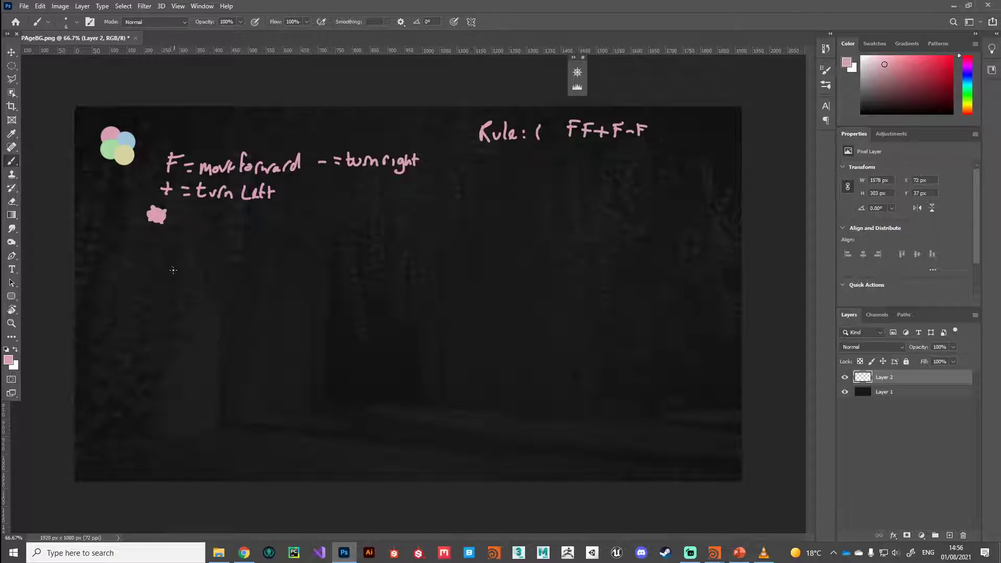
# - Sketch the first path segment, add [ ] after turn Left, and start the second Rule line
pyautogui.moveTo(167, 270)
pyautogui.mouseDown()
pyautogui.moveTo(202, 264)
pyautogui.moveTo(219, 278)
pyautogui.moveTo(203, 271)
pyautogui.moveTo(232, 275)
pyautogui.moveTo(236, 251)
pyautogui.moveTo(258, 255)
pyautogui.mouseUp()
pyautogui.moveTo(305, 187)
pyautogui.mouseDown()
pyautogui.moveTo(293, 186)
pyautogui.moveTo(323, 199)
pyautogui.moveTo(313, 200)
pyautogui.mouseUp()
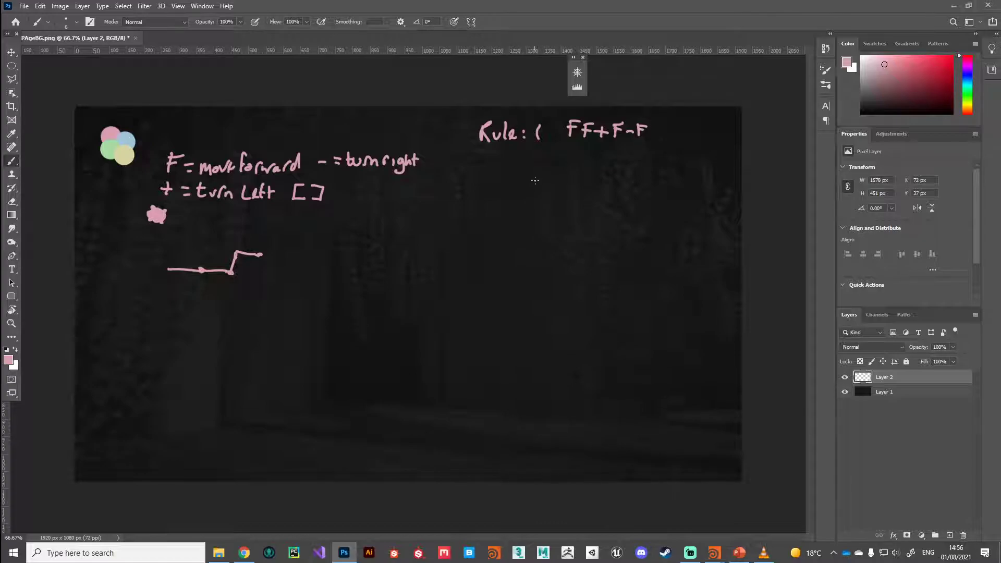
pyautogui.moveTo(481, 154)
pyautogui.mouseDown()
pyautogui.moveTo(480, 171)
pyautogui.moveTo(564, 176)
pyautogui.moveTo(575, 156)
pyautogui.moveTo(578, 176)
pyautogui.moveTo(592, 180)
pyautogui.moveTo(592, 166)
pyautogui.moveTo(596, 177)
pyautogui.moveTo(610, 157)
pyautogui.moveTo(606, 177)
pyautogui.moveTo(612, 167)
pyautogui.moveTo(628, 178)
pyautogui.moveTo(637, 162)
pyautogui.moveTo(642, 177)
pyautogui.moveTo(634, 178)
pyautogui.mouseUp()
# - Finish the 'Rule: 2' label and write Rule1 and Rule2 labels over the sketch areas
pyautogui.click(522, 158)
pyautogui.click(522, 168)
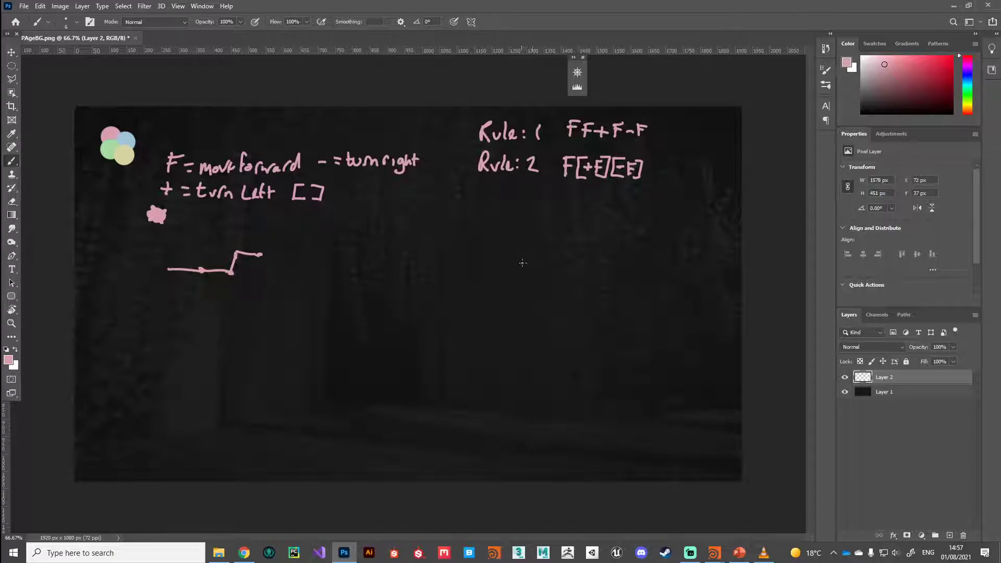
pyautogui.moveTo(193, 244)
pyautogui.mouseDown()
pyautogui.moveTo(230, 234)
pyautogui.moveTo(228, 222)
pyautogui.mouseUp()
pyautogui.moveTo(296, 249)
pyautogui.mouseDown()
pyautogui.moveTo(315, 230)
pyautogui.moveTo(340, 239)
pyautogui.mouseUp()
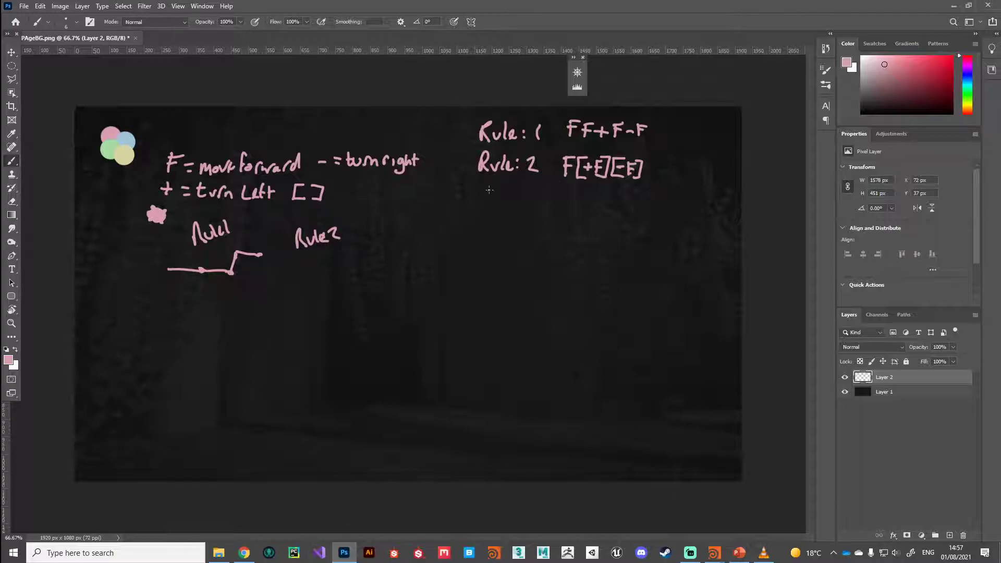
# - Sketch Rule 2's main line with up and down branches, and add × 3 after Rule 2
pyautogui.moveTo(329, 273); pyautogui.dragTo(359, 276)
pyautogui.click(357, 276)
pyautogui.moveTo(358, 258); pyautogui.dragTo(358, 276)
pyautogui.moveTo(359, 279); pyautogui.dragTo(358, 295)
pyautogui.moveTo(670, 165)
pyautogui.mouseDown()
pyautogui.moveTo(680, 178)
pyautogui.moveTo(670, 177)
pyautogui.moveTo(695, 179)
pyautogui.mouseUp()
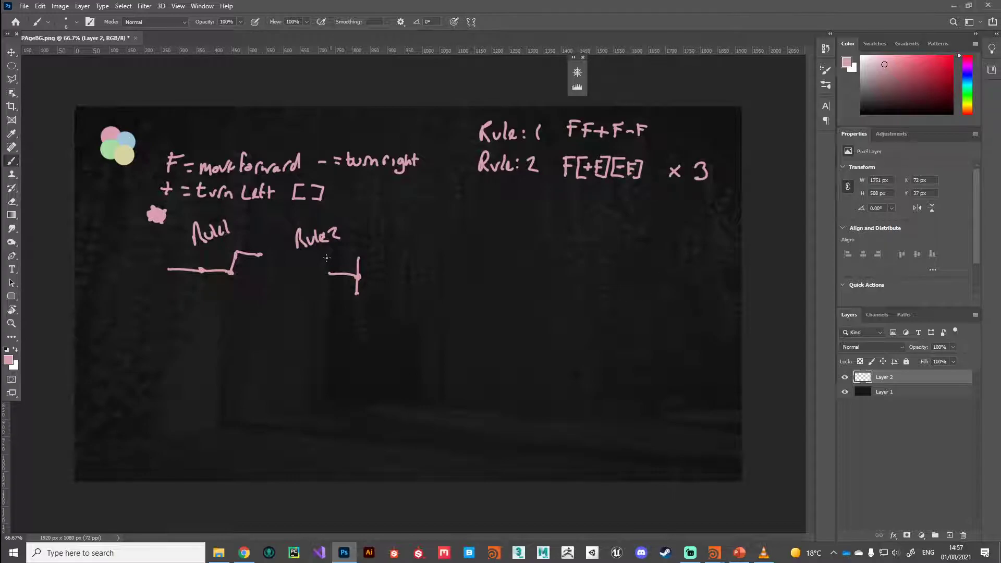
pyautogui.moveTo(360, 277)
pyautogui.mouseDown()
pyautogui.moveTo(383, 281)
pyautogui.moveTo(384, 296)
pyautogui.moveTo(408, 287)
pyautogui.moveTo(412, 269)
pyautogui.moveTo(410, 300)
pyautogui.mouseUp()
# - Add more branch ticks to the Rule 2 sketch and start a vertical stem with a crossing tick
pyautogui.moveTo(344, 269); pyautogui.dragTo(344, 281)
pyautogui.moveTo(348, 269)
pyautogui.mouseDown()
pyautogui.moveTo(348, 280)
pyautogui.moveTo(399, 292)
pyautogui.mouseUp()
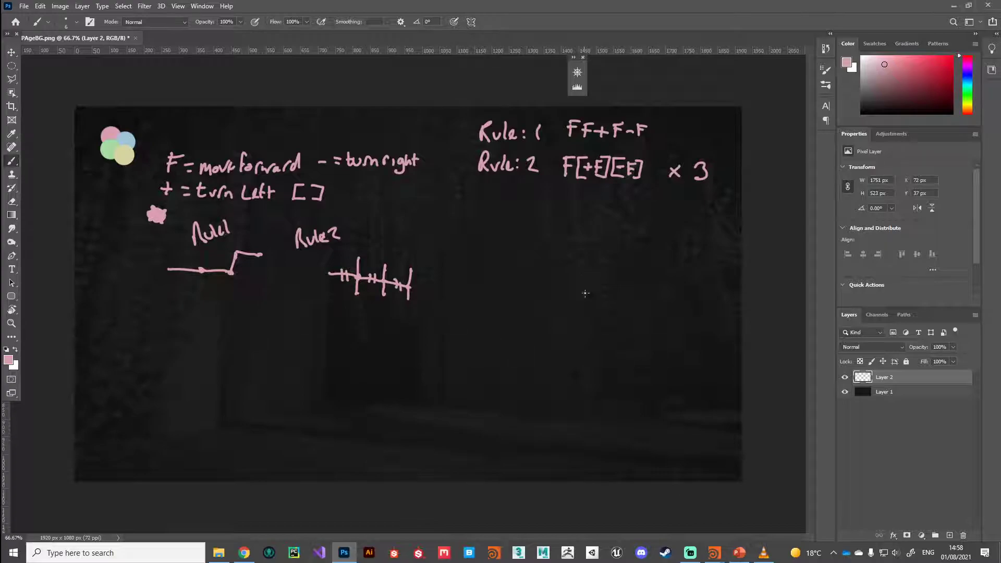
pyautogui.moveTo(602, 291)
pyautogui.mouseDown()
pyautogui.moveTo(616, 395)
pyautogui.moveTo(601, 382)
pyautogui.moveTo(603, 304)
pyautogui.mouseUp()
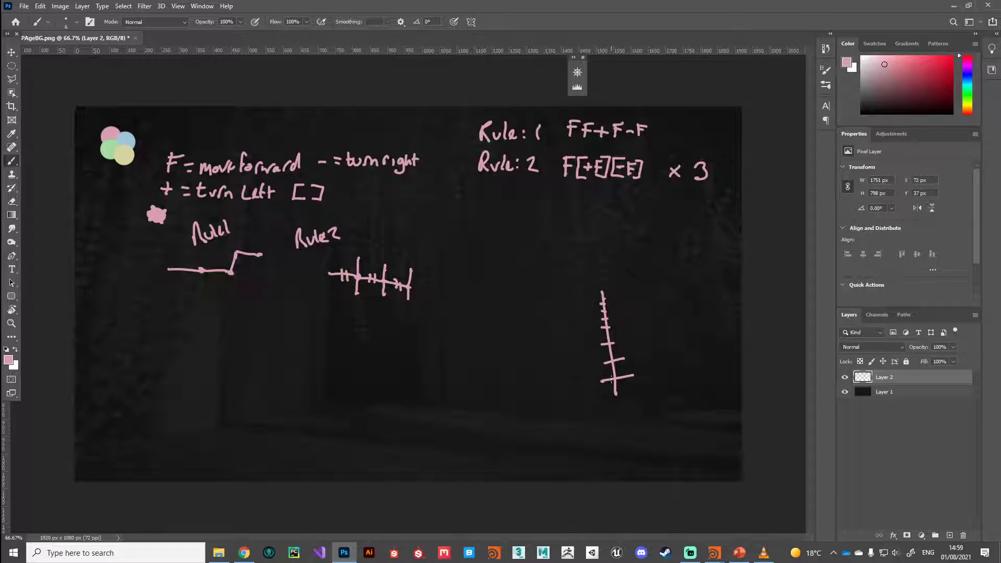
# - Add two short angled branch marks along the stem, then bring up the empty Houdini untitled.hip scene
pyautogui.moveTo(606, 372)
pyautogui.mouseDown()
pyautogui.moveTo(606, 386)
pyautogui.moveTo(625, 387)
pyautogui.moveTo(621, 366)
pyautogui.moveTo(606, 364)
pyautogui.mouseUp()
pyautogui.moveTo(613, 338)
pyautogui.mouseDown()
pyautogui.moveTo(615, 346)
pyautogui.moveTo(605, 311)
pyautogui.mouseUp()
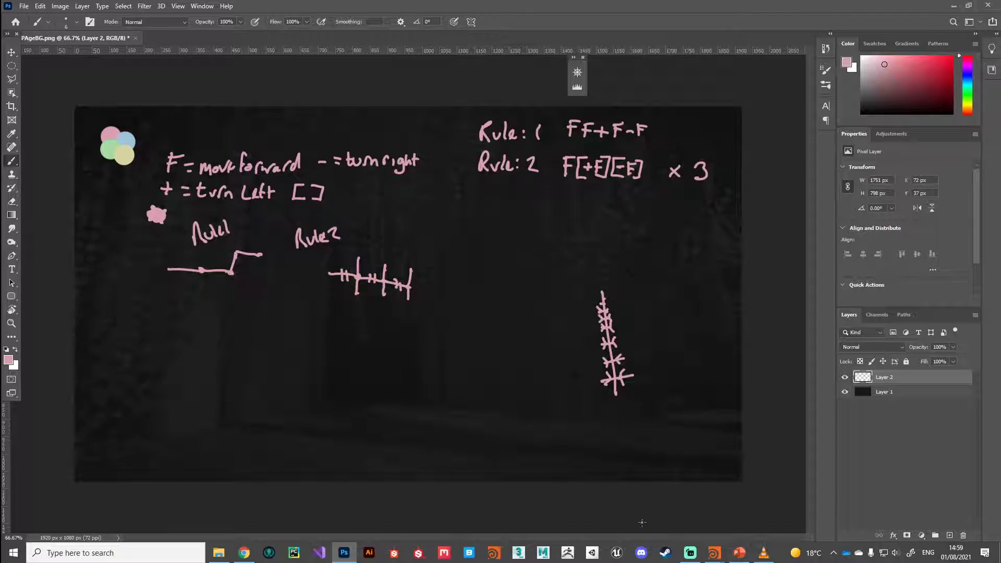
pyautogui.click(672, 504)
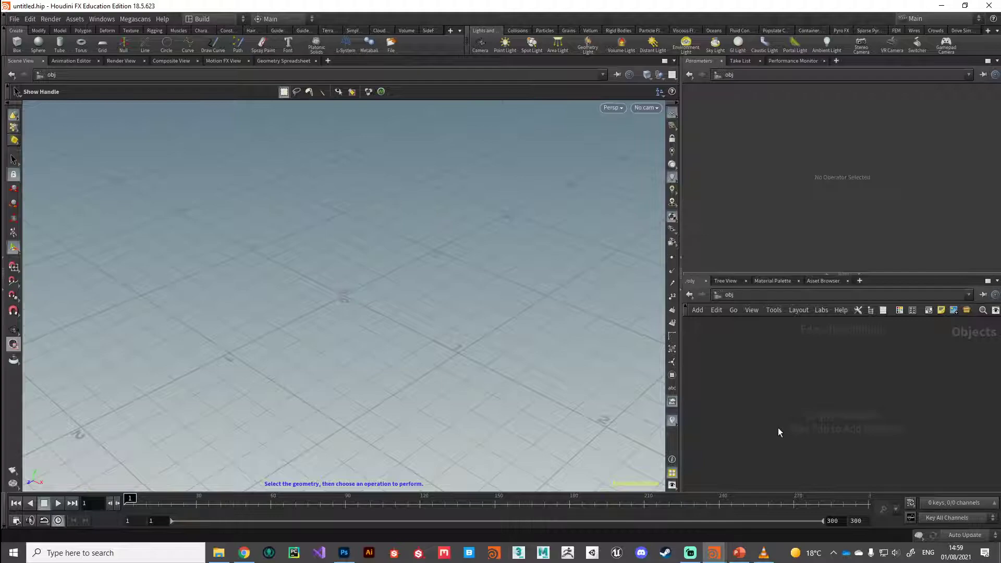
# - Place a new Geometry object in the network and step inside geo1
pyautogui.press('Tab')
pyautogui.press('Return')
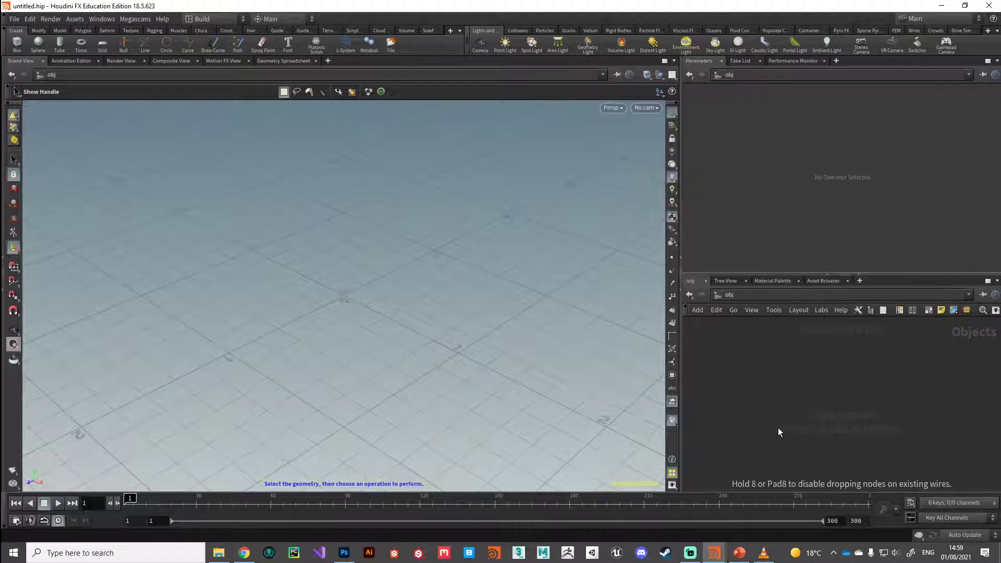
pyautogui.click(778, 428)
pyautogui.doubleClick(778, 427)
# - Add an L-System node inside geo1 to generate a branching tree
pyautogui.press('Tab')
pyautogui.write('ls')
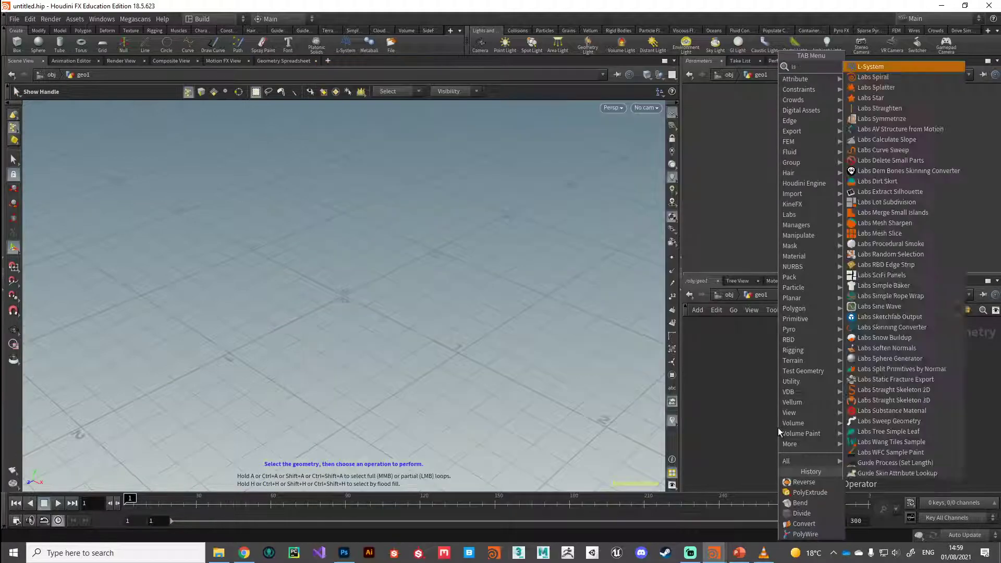
pyautogui.press('Return')
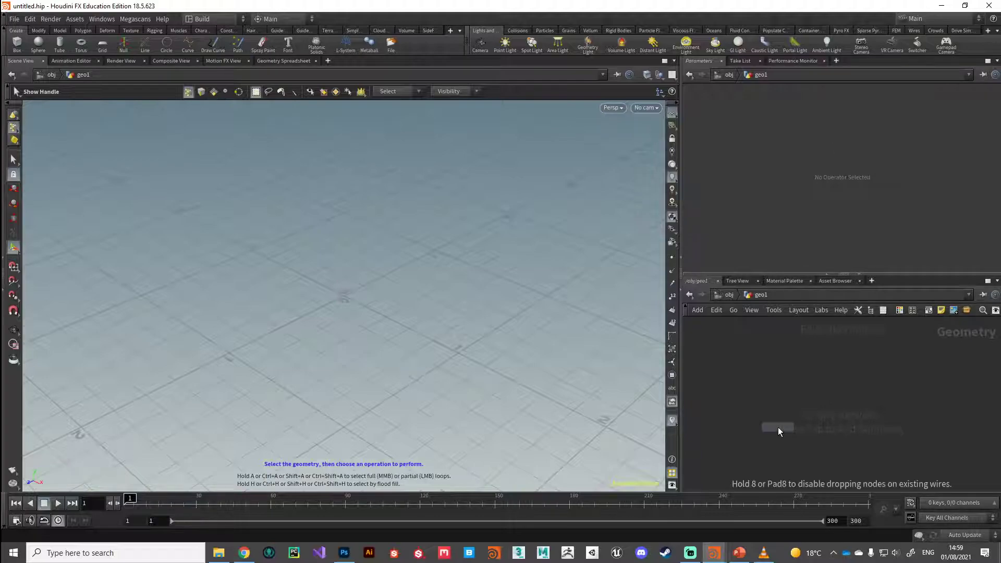
pyautogui.click(779, 428)
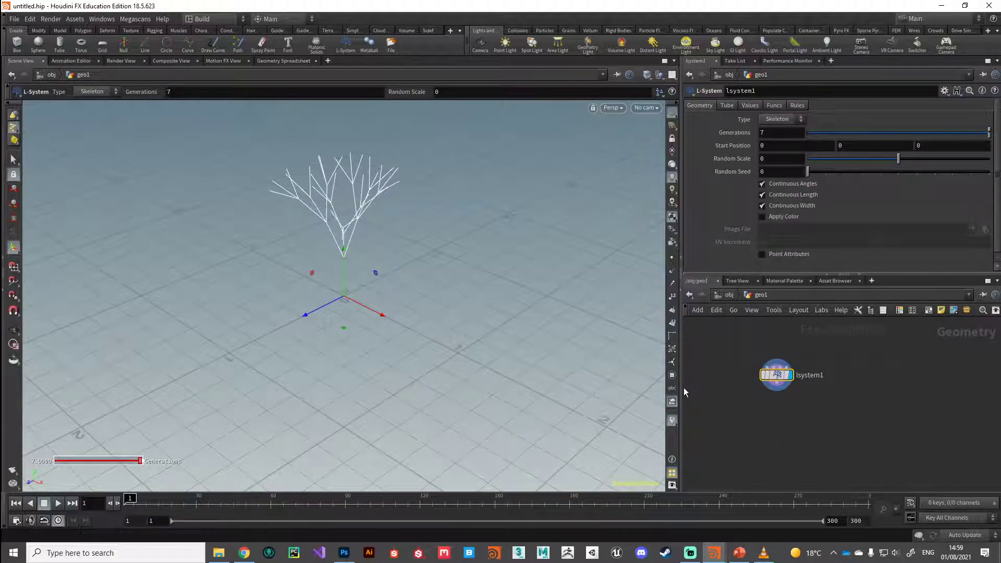
# - Tumble the viewport so the 7-generation tree skeleton stands upright and larger, then restore handles
pyautogui.press('Escape')
pyautogui.moveTo(205, 317); pyautogui.dragTo(427, 334)
pyautogui.press('Return')
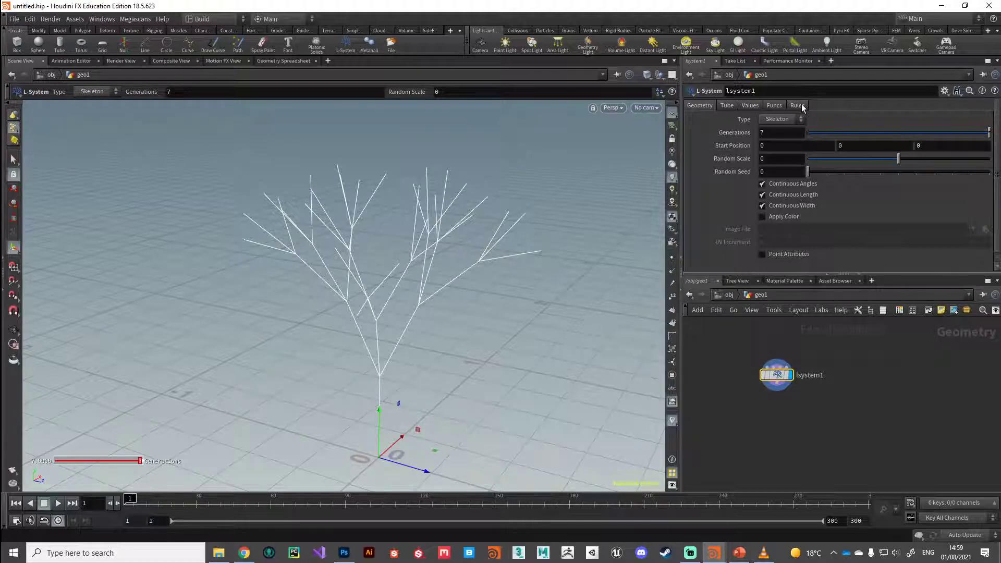
# - Show the L-System Rules tab and insert spaces after A in Rule 1 and B in Rule 2
pyautogui.click(798, 105)
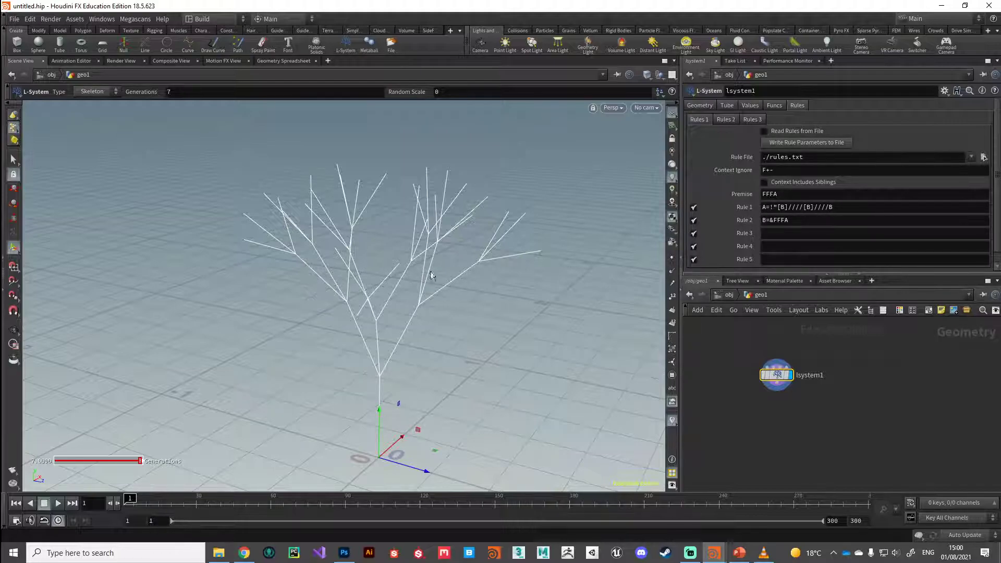
pyautogui.click(765, 208)
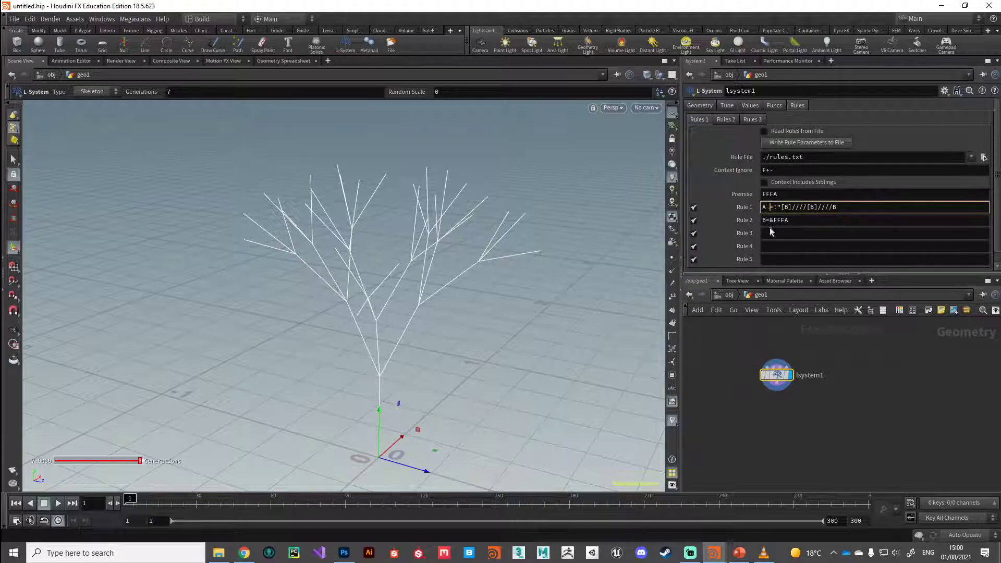
pyautogui.press('Return')
pyautogui.click(767, 222)
# - Select the B symbols in Rule 1 and the &FFFA text in Rule 2
pyautogui.moveTo(774, 207); pyautogui.dragTo(852, 207)
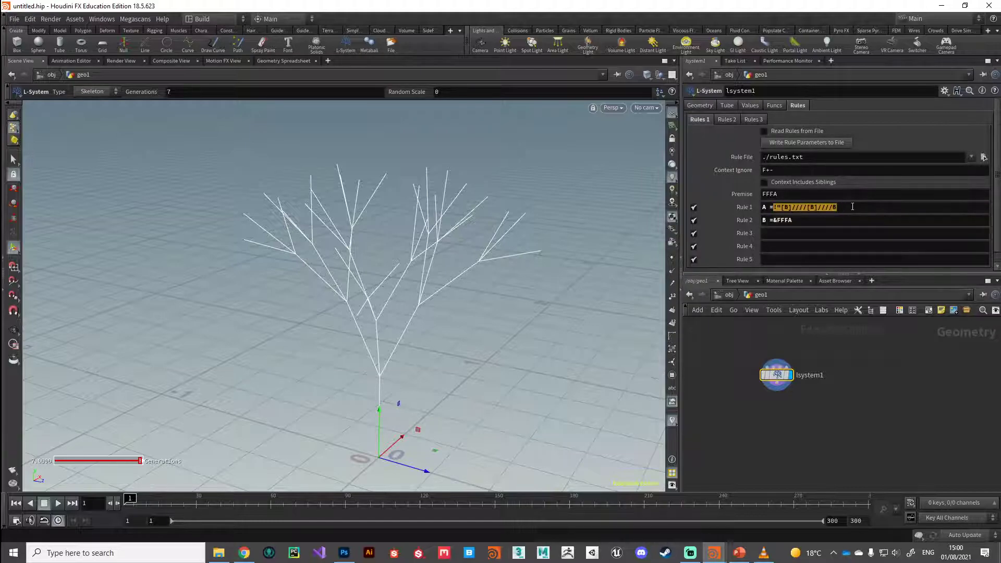
pyautogui.click(784, 209)
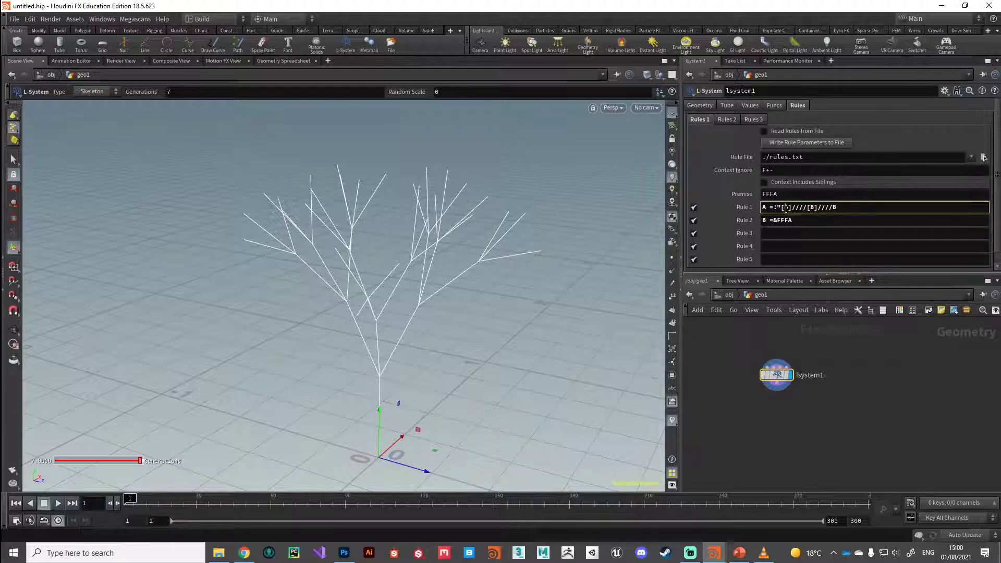
pyautogui.doubleClick(812, 209)
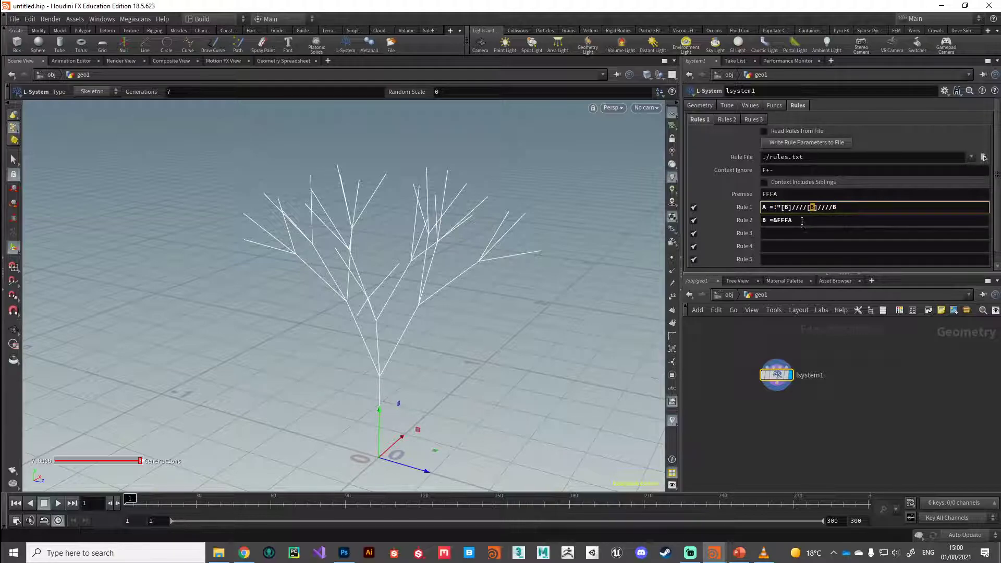
pyautogui.doubleClick(834, 207)
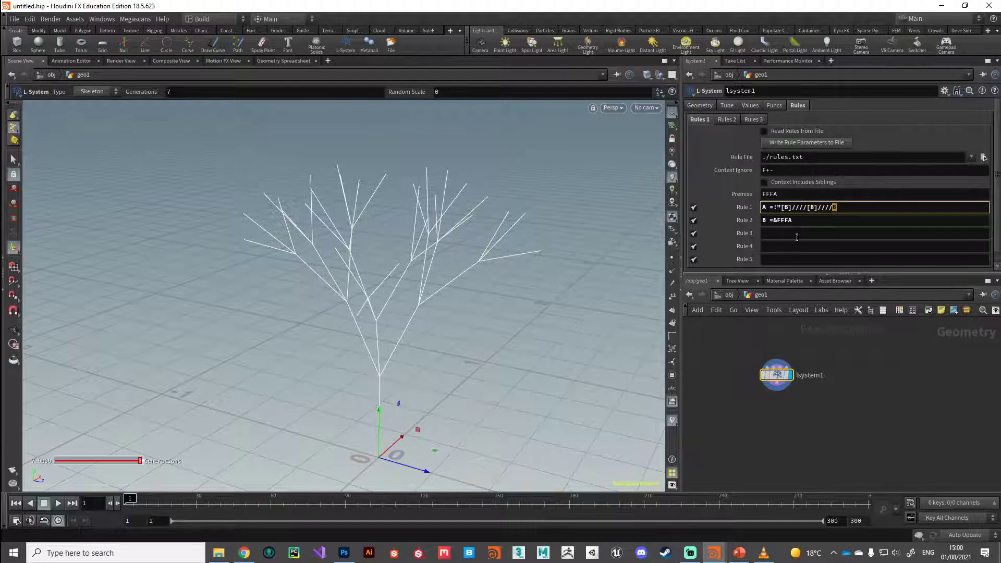
pyautogui.doubleClick(775, 221)
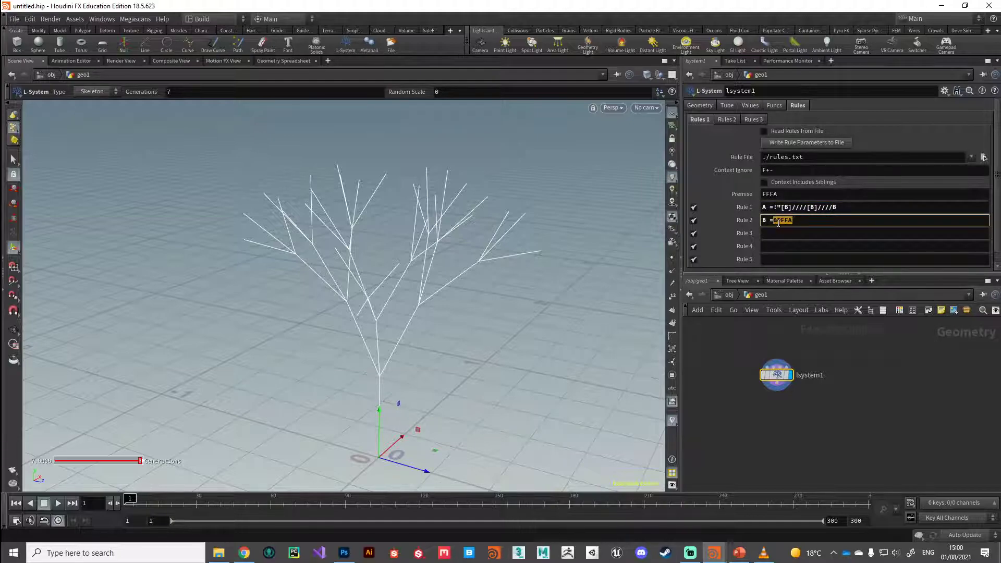
# - On the Geometry tab, scrub Generations down to 3.38, then up from 0 to 1.8
pyautogui.click(699, 106)
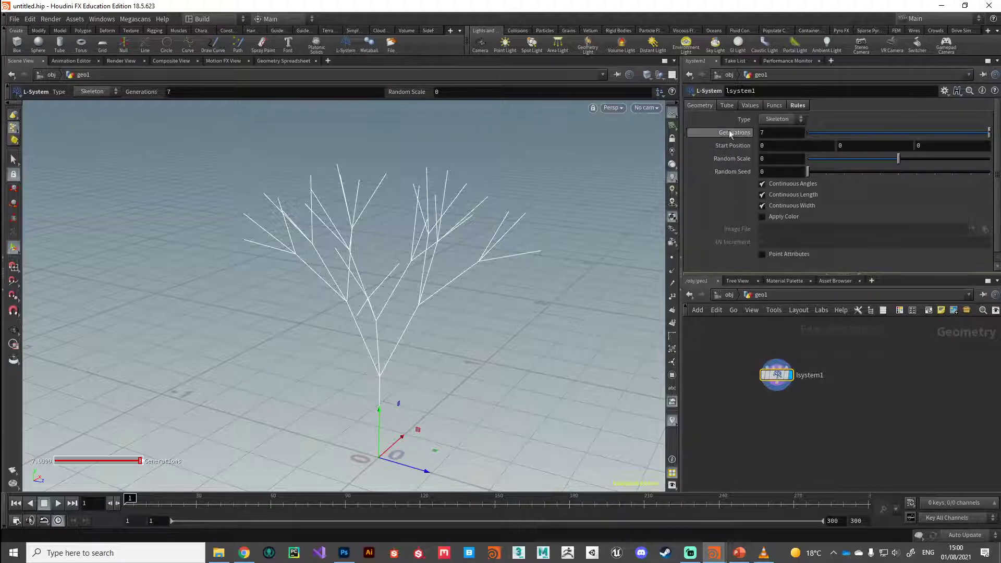
pyautogui.moveTo(734, 133)
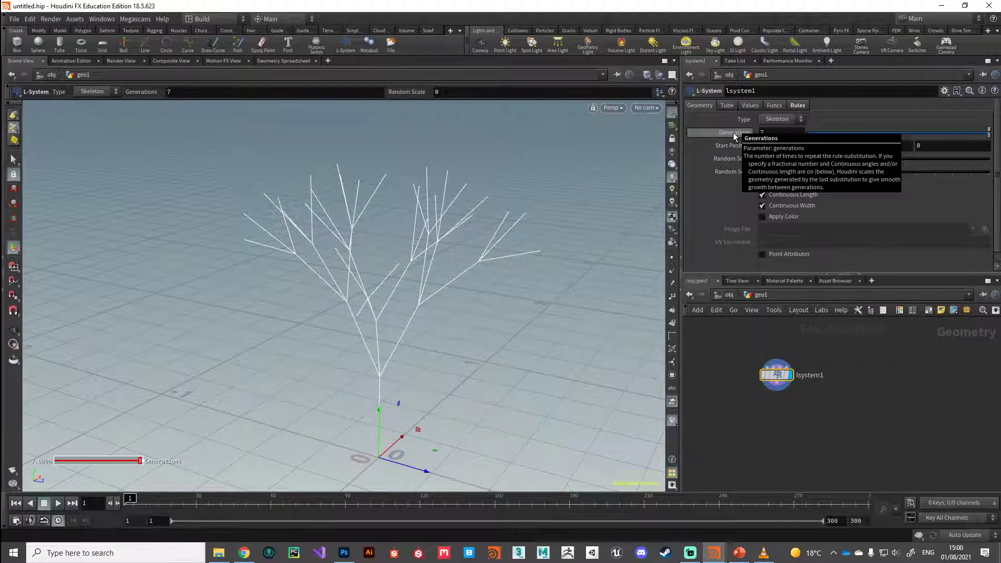
pyautogui.moveTo(989, 132); pyautogui.dragTo(773, 140)
pyautogui.moveTo(772, 137); pyautogui.dragTo(1000, 132, button='middle')
# - Raise Generations to 10.1 and orbit around the dense, many-branched tree
pyautogui.press('Escape')
pyautogui.moveTo(432, 324); pyautogui.dragTo(543, 349)
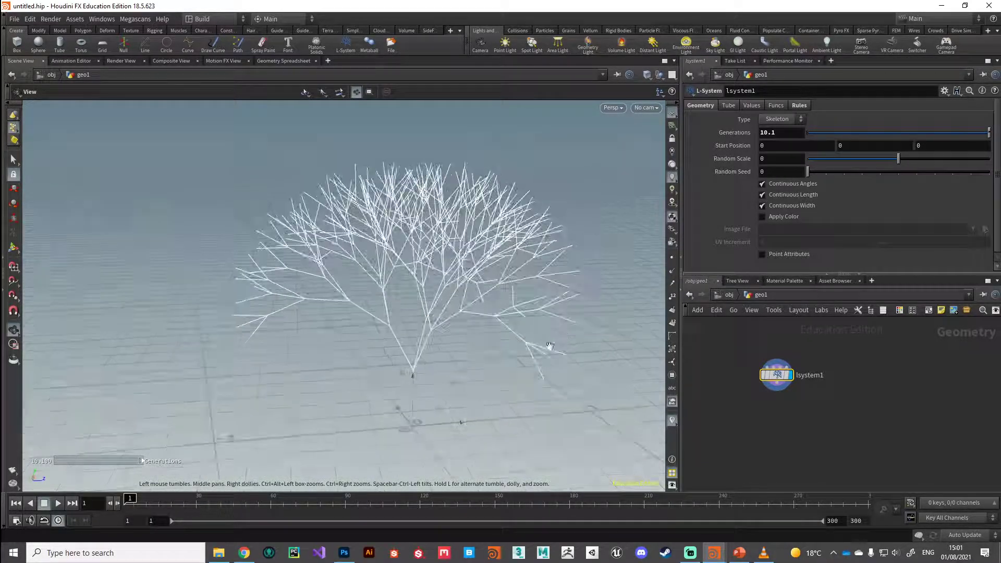
pyautogui.press('Return')
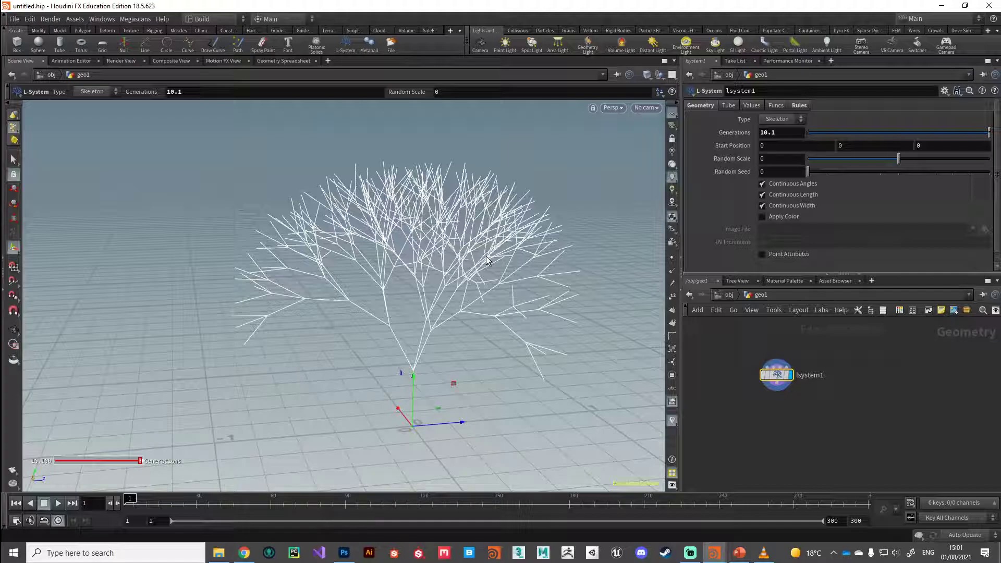
pyautogui.press('Escape')
pyautogui.moveTo(302, 275); pyautogui.dragTo(305, 312)
pyautogui.press('Return')
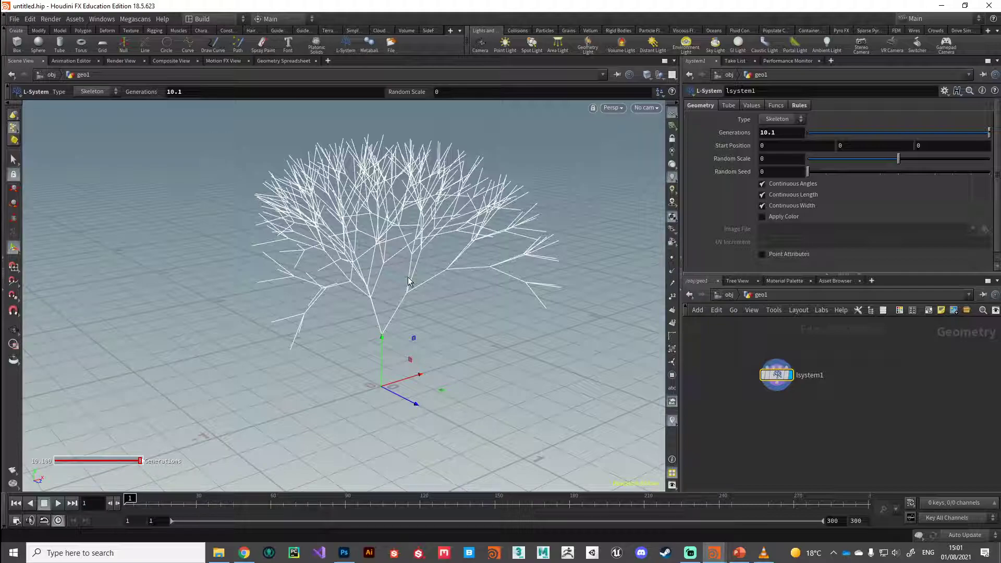
pyautogui.moveTo(436, 287); pyautogui.dragTo(411, 336)
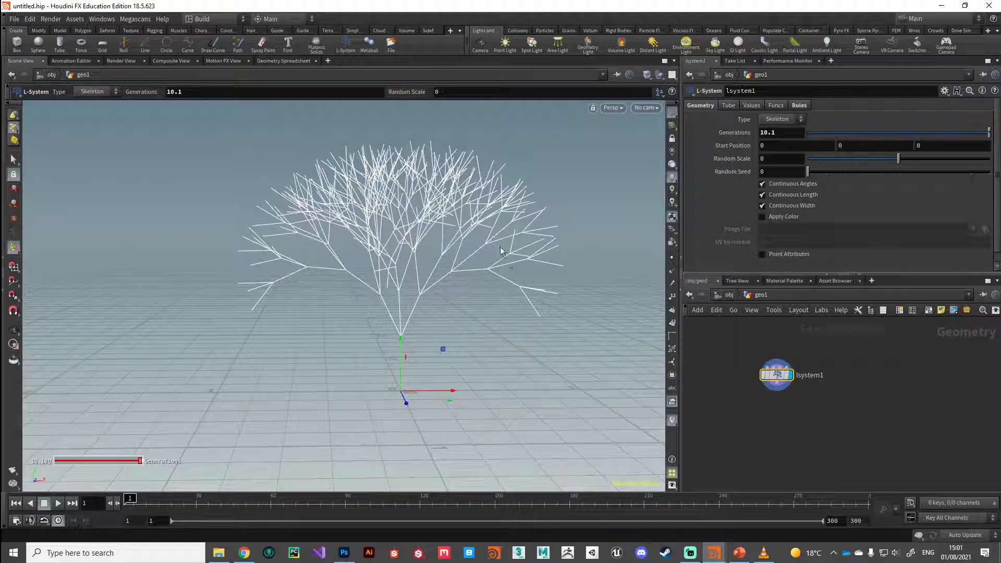
pyautogui.press('Escape')
pyautogui.moveTo(437, 249); pyautogui.dragTo(423, 282)
pyautogui.press('Return')
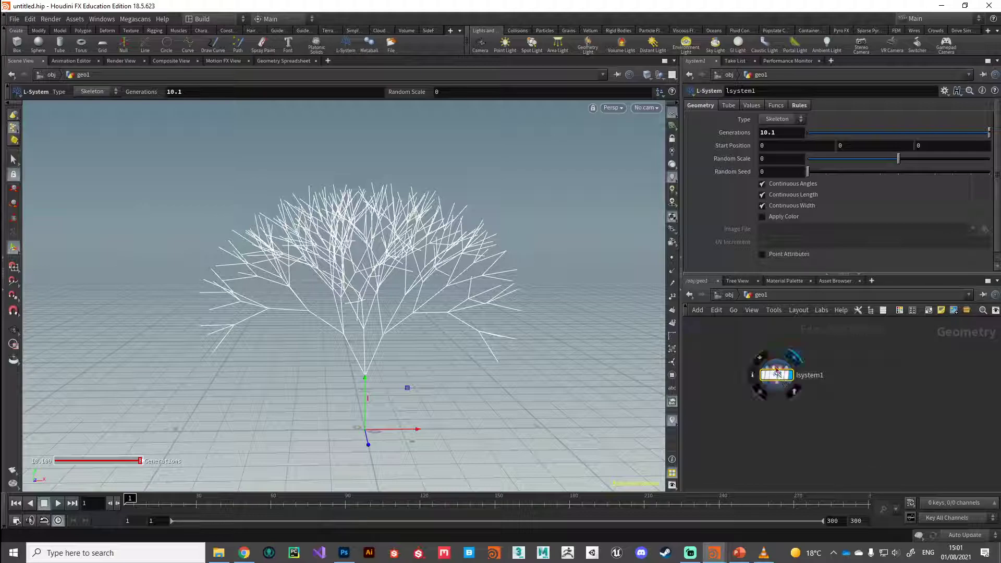
# - Apply the Bush preset and scrub the timeline to frame 110 for 3.63 generations
pyautogui.click(945, 91)
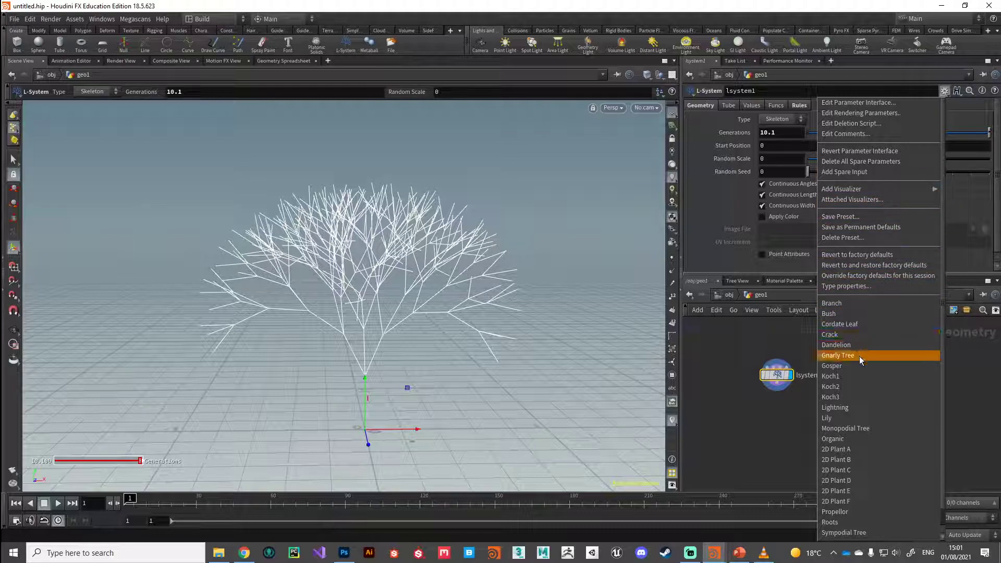
pyautogui.click(829, 314)
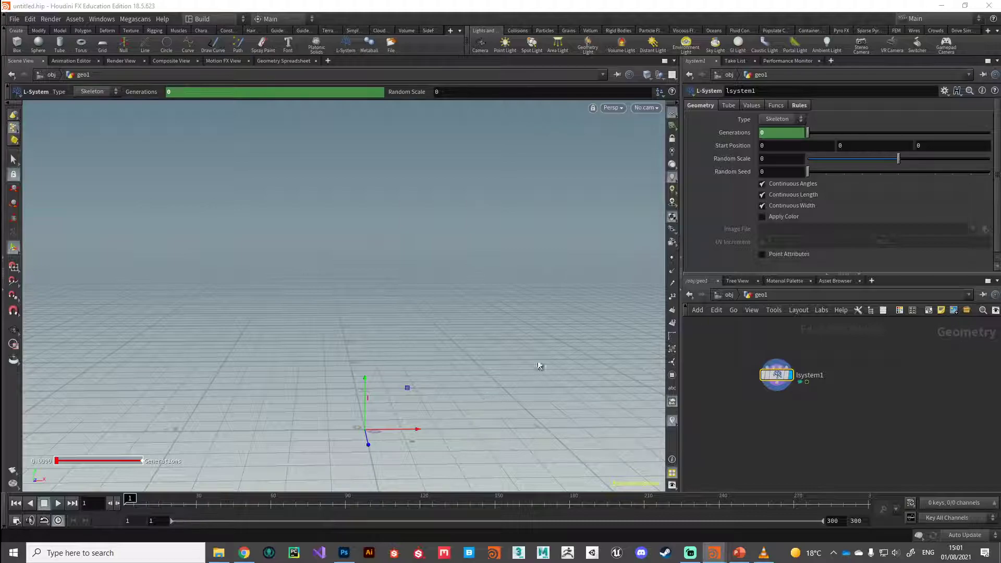
pyautogui.moveTo(130, 501); pyautogui.dragTo(396, 500)
# - Orbit the viewport around the growing Bush stem
pyautogui.press('Escape')
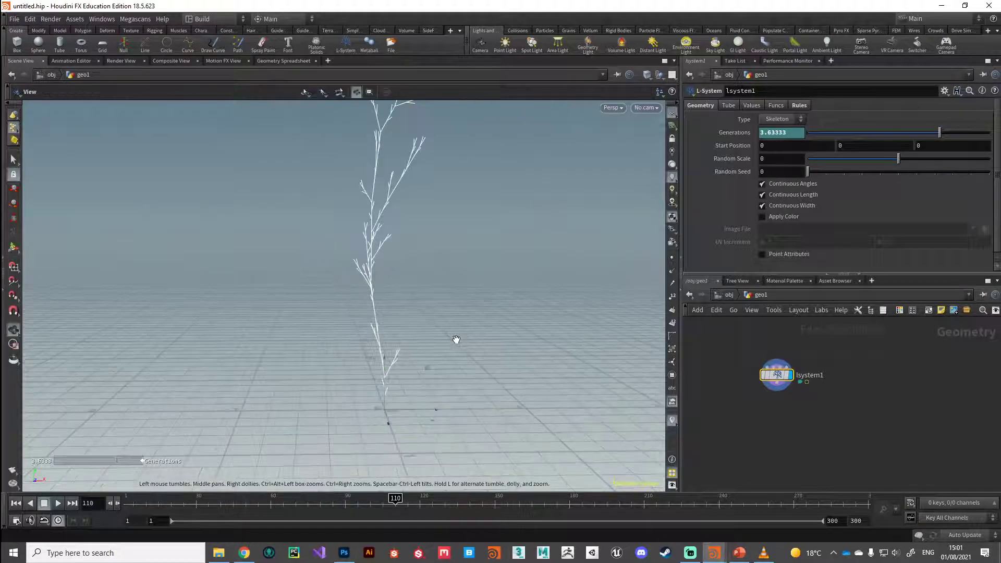
pyautogui.moveTo(456, 340); pyautogui.dragTo(433, 385)
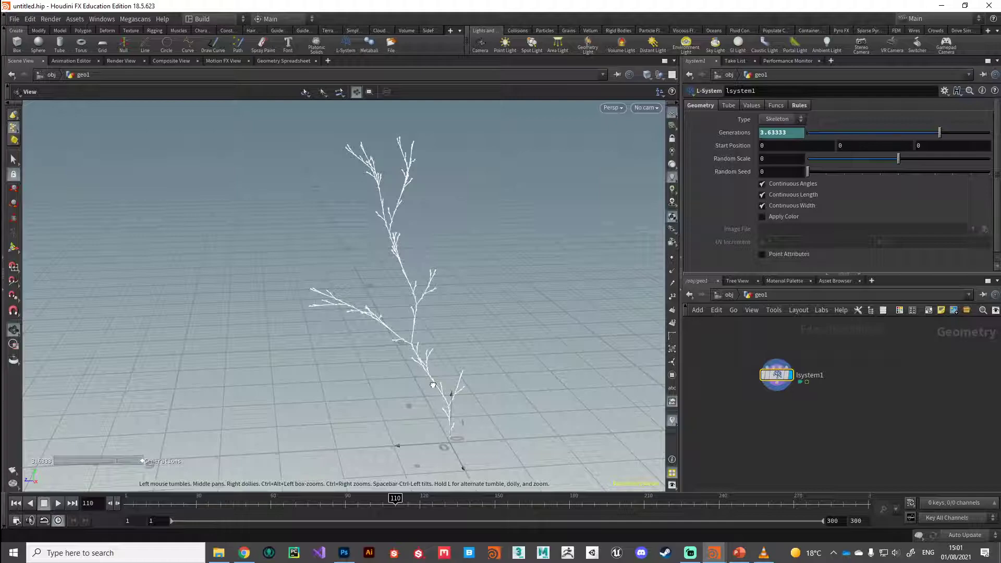
pyautogui.press('Return')
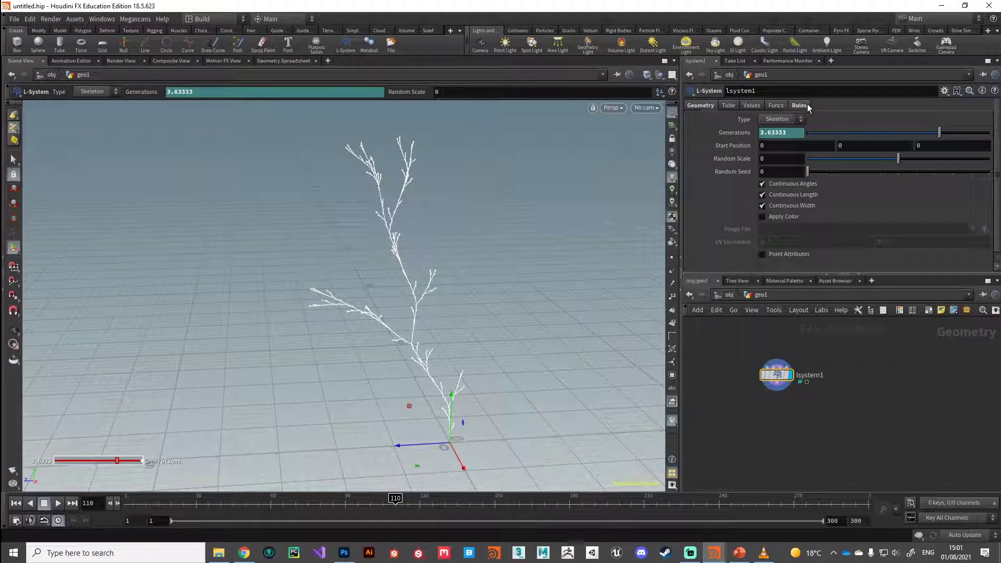
pyautogui.click(800, 105)
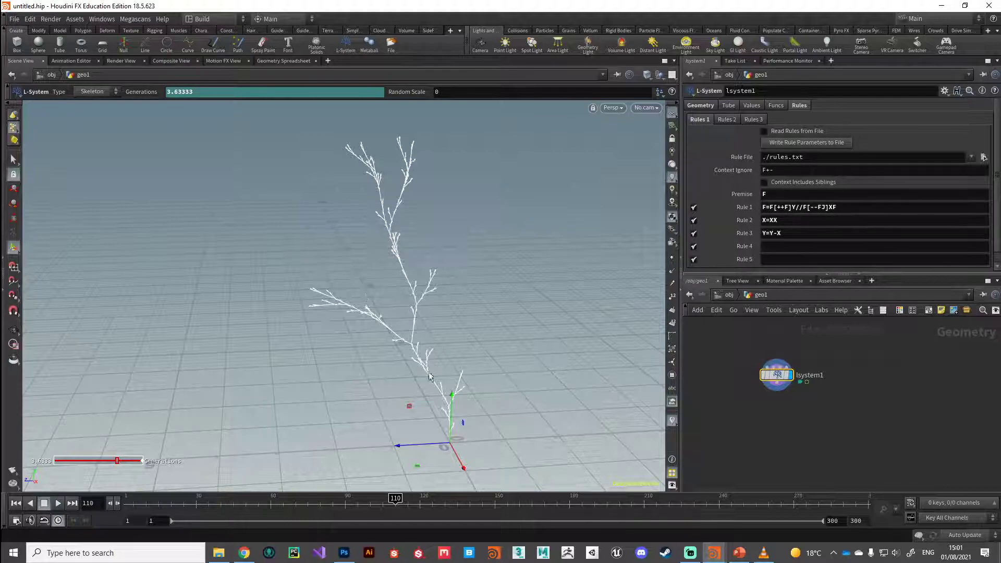
pyautogui.click(767, 194)
pyautogui.write('F')
pyautogui.moveTo(774, 207)
pyautogui.mouseDown()
pyautogui.moveTo(801, 208)
pyautogui.moveTo(792, 208)
pyautogui.mouseUp()
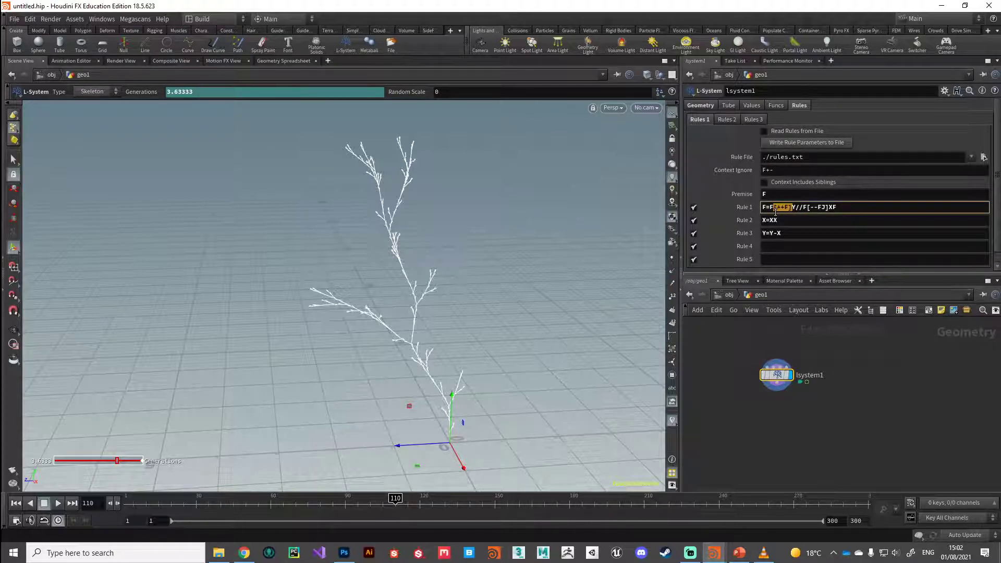
pyautogui.moveTo(807, 207); pyautogui.dragTo(827, 211)
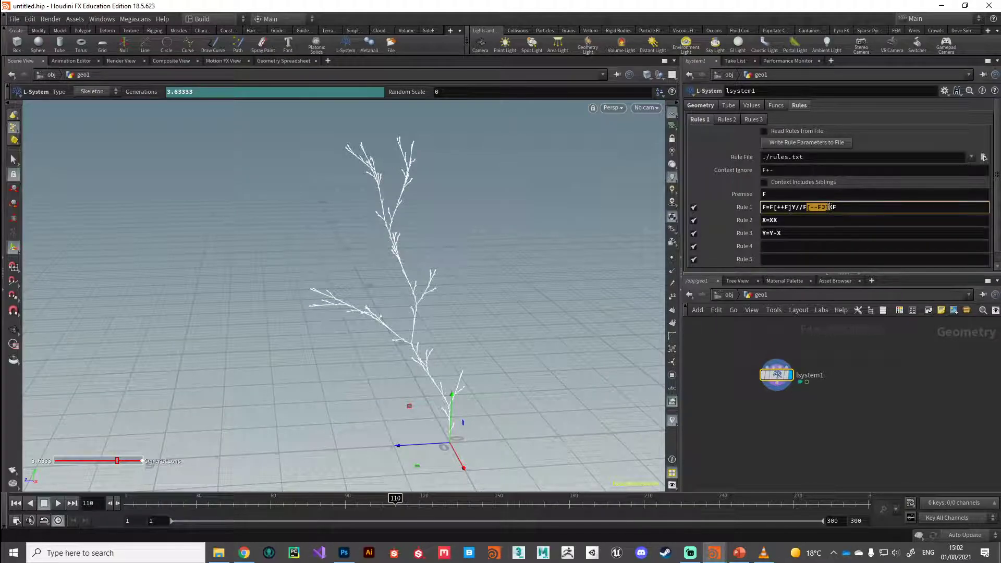
pyautogui.click(830, 208)
pyautogui.moveTo(837, 208); pyautogui.dragTo(832, 213)
pyautogui.moveTo(828, 208); pyautogui.dragTo(832, 208)
pyautogui.moveTo(762, 221); pyautogui.dragTo(776, 222)
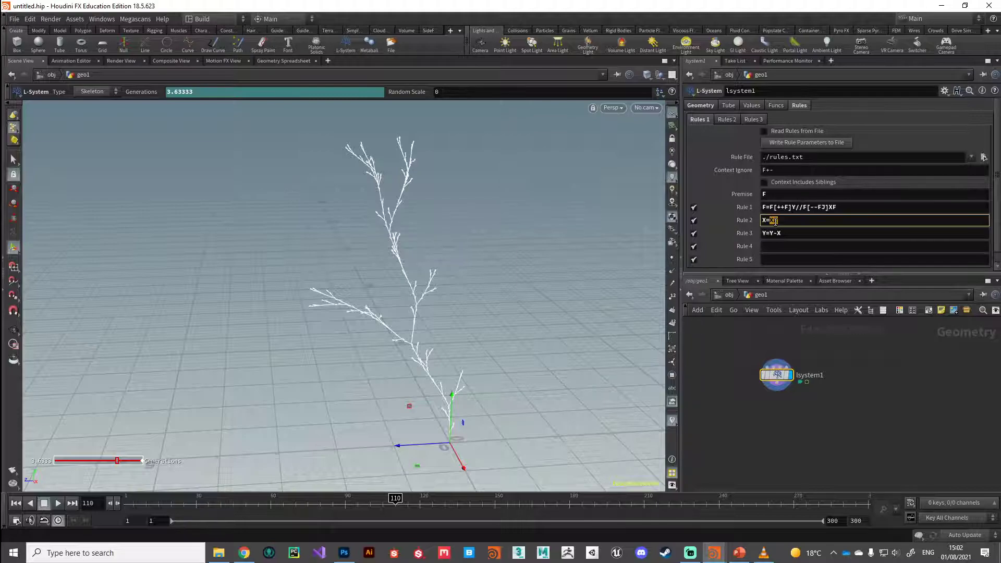
# - Back on the geometry parameters, scrub the timeline to frame 181 so Generations reaches 6
pyautogui.click(700, 105)
pyautogui.press('Escape')
pyautogui.scroll(-2, 470, 272)
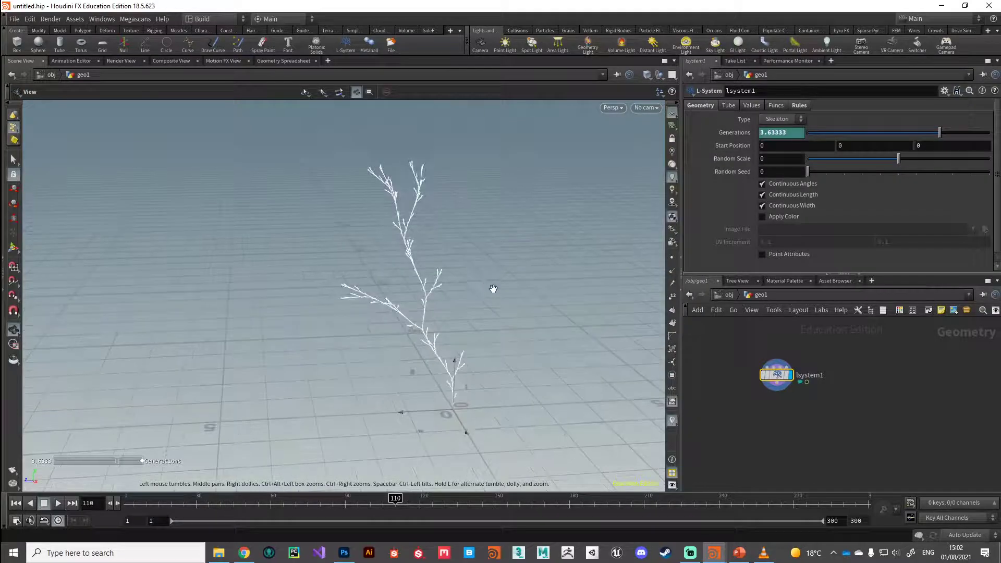
pyautogui.press('Return')
pyautogui.moveTo(395, 498); pyautogui.dragTo(571, 498)
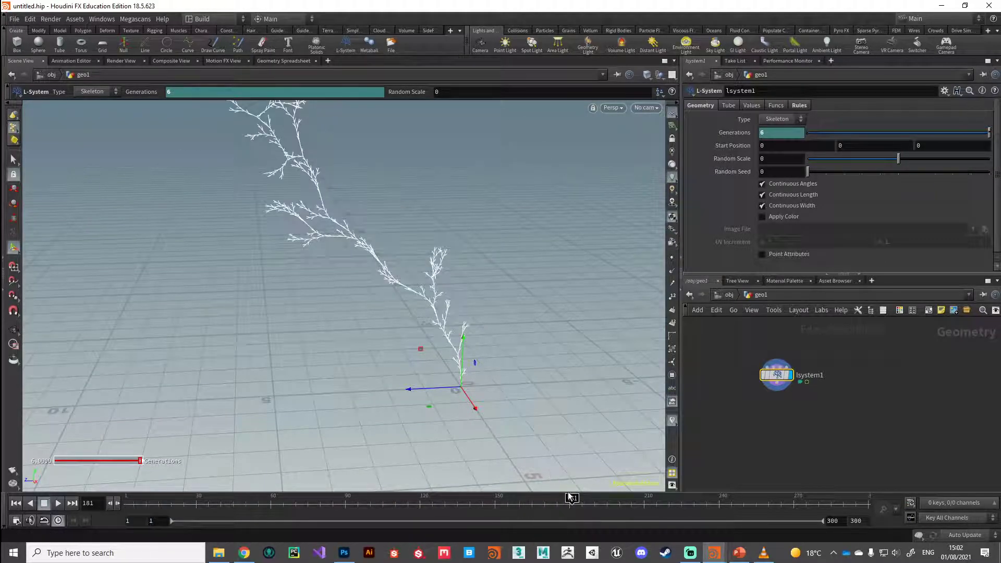
# - Zoom and orbit to view the sprawling 6-generation bush from above
pyautogui.press('Escape')
pyautogui.scroll(1, 434, 371)
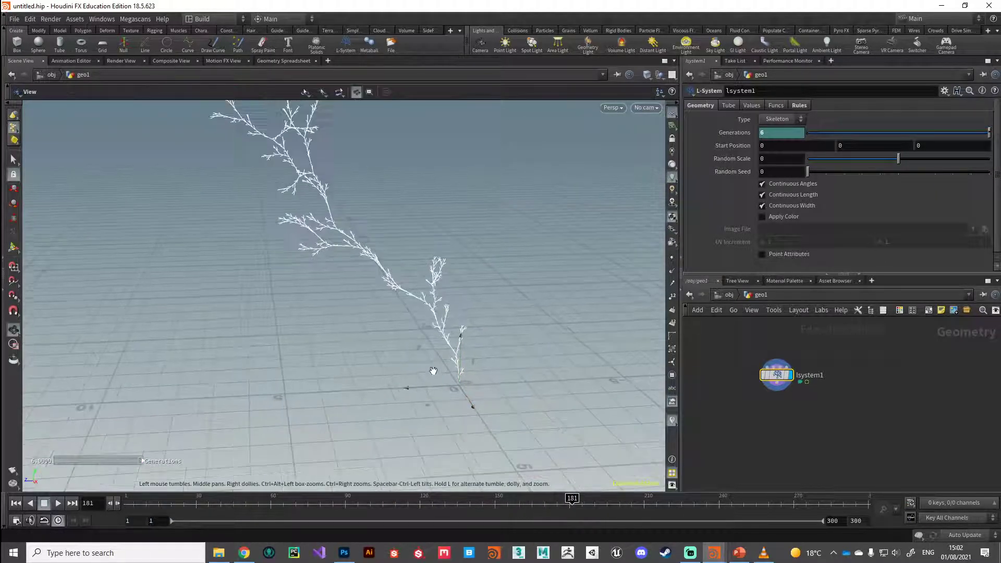
pyautogui.moveTo(434, 371); pyautogui.dragTo(267, 323)
pyautogui.press('Return')
pyautogui.press('Escape')
pyautogui.press('Return')
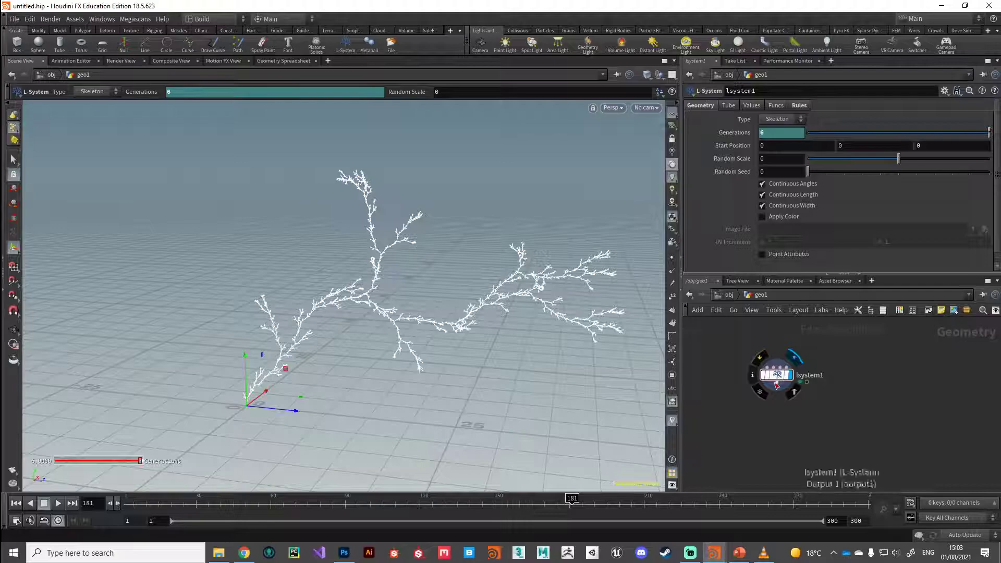
pyautogui.click(996, 91)
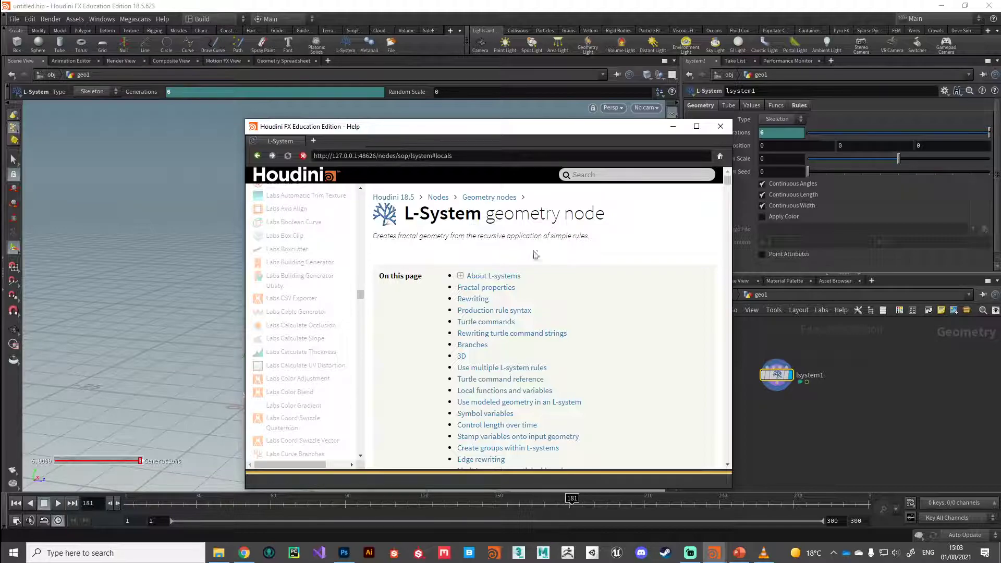
pyautogui.moveTo(515, 126); pyautogui.dragTo(433, 85)
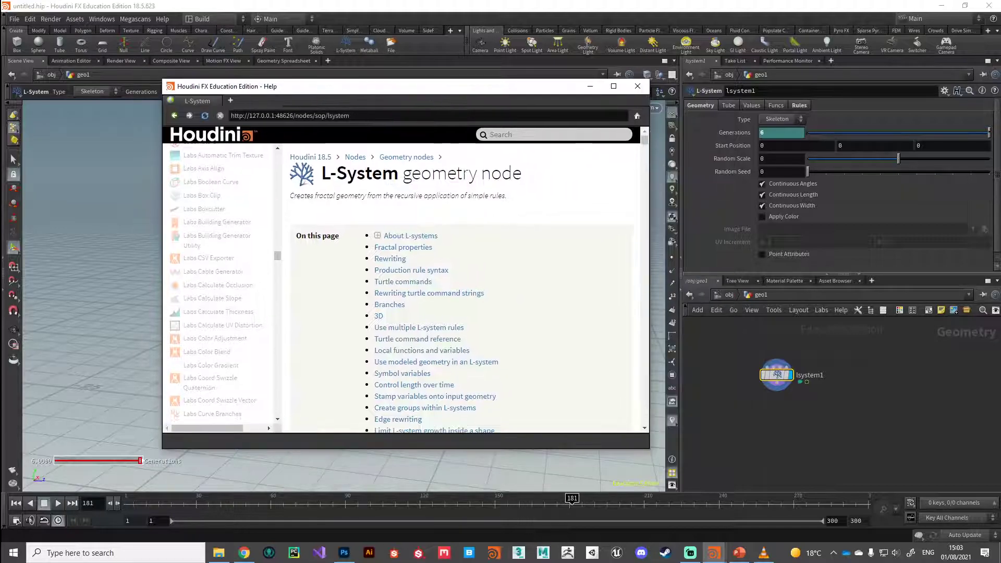
pyautogui.click(402, 342)
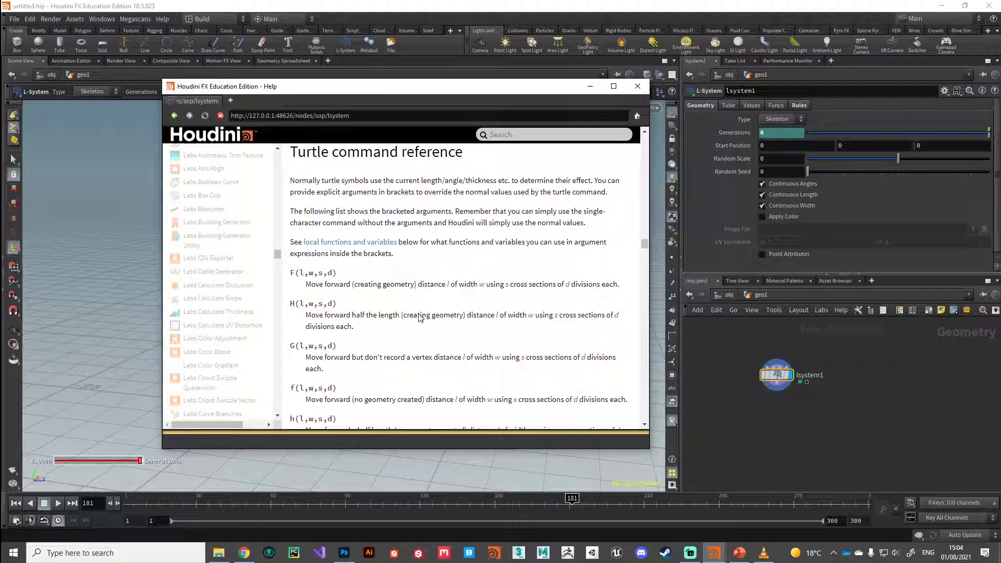
pyautogui.doubleClick(293, 275)
pyautogui.scroll(-10, 394, 298)
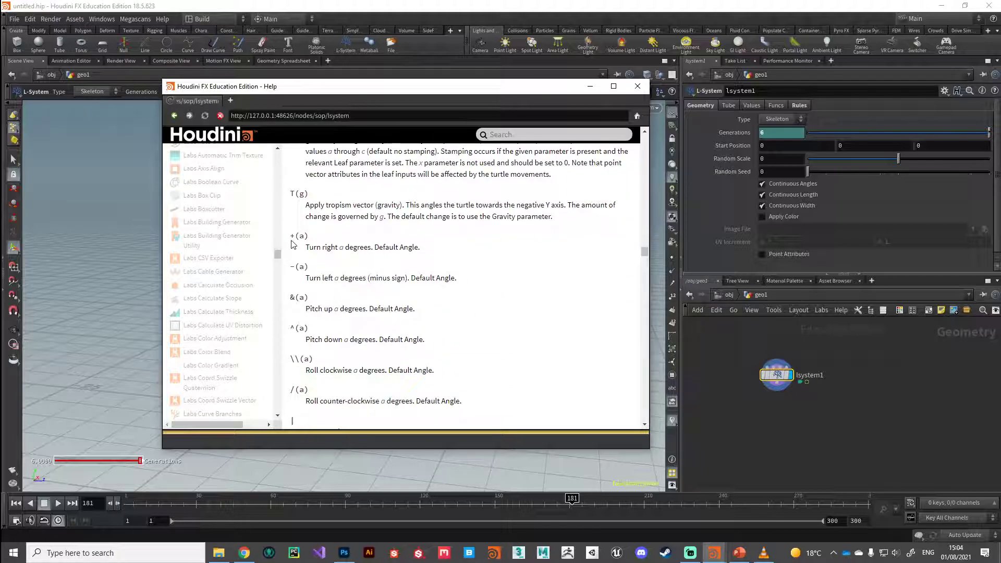
pyautogui.doubleClick(292, 237)
pyautogui.click(296, 274)
pyautogui.scroll(-1, 407, 337)
pyautogui.scroll(6, 407, 337)
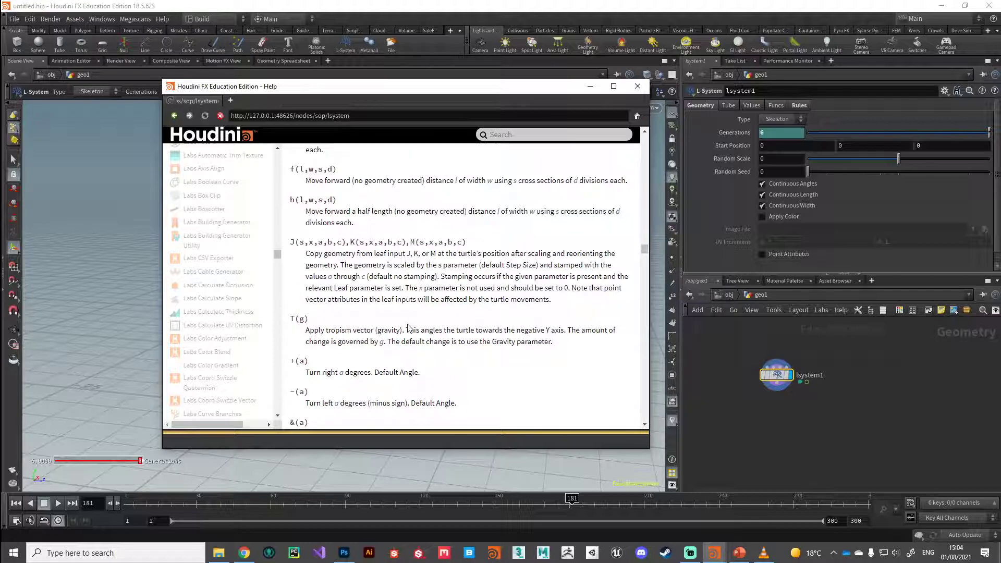
pyautogui.click(590, 86)
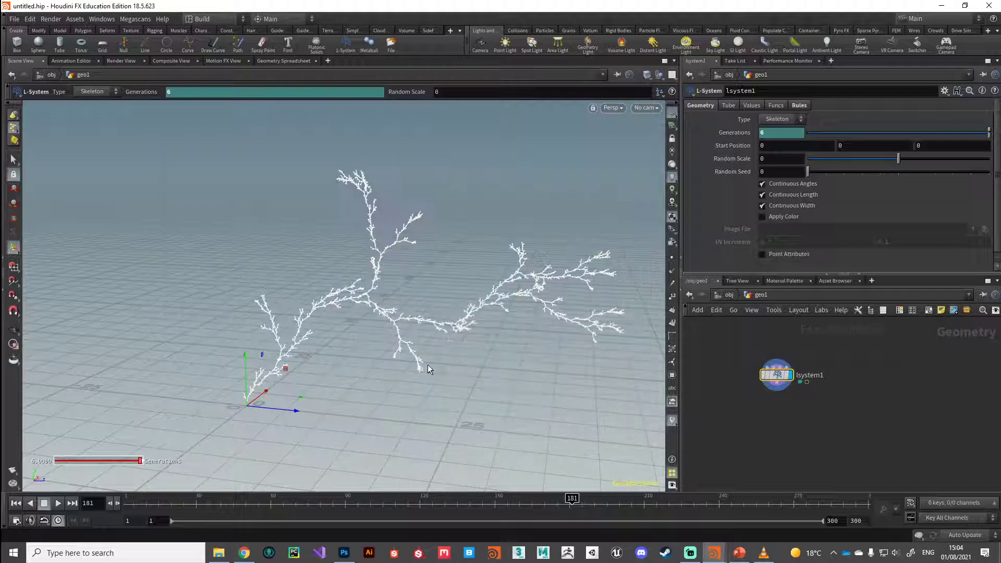